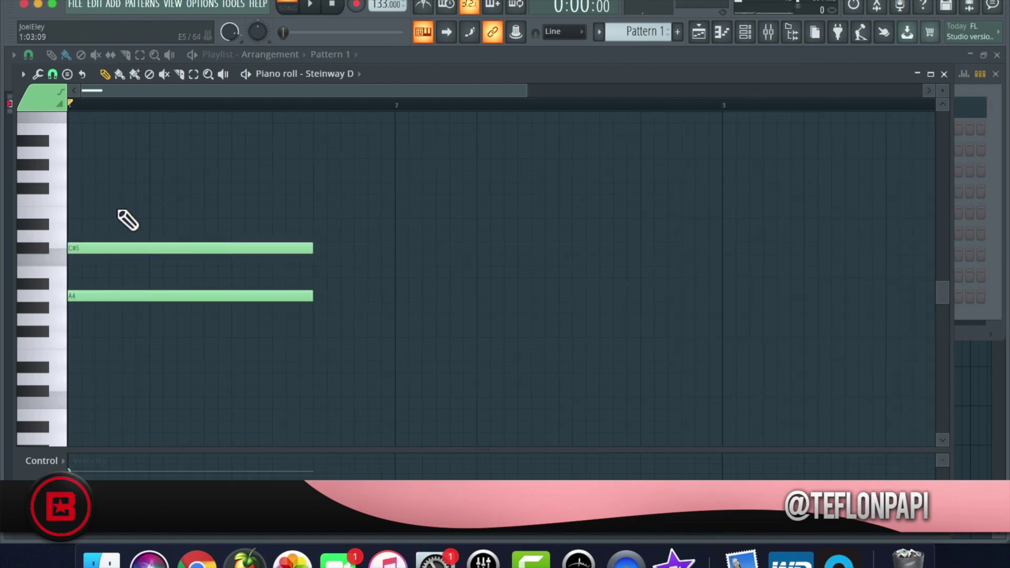
Complete the first chord by adding F#5 and B5 above the A4 and C#5 notes, and play it back.
left_click_drag(64, 201, 46, 188)
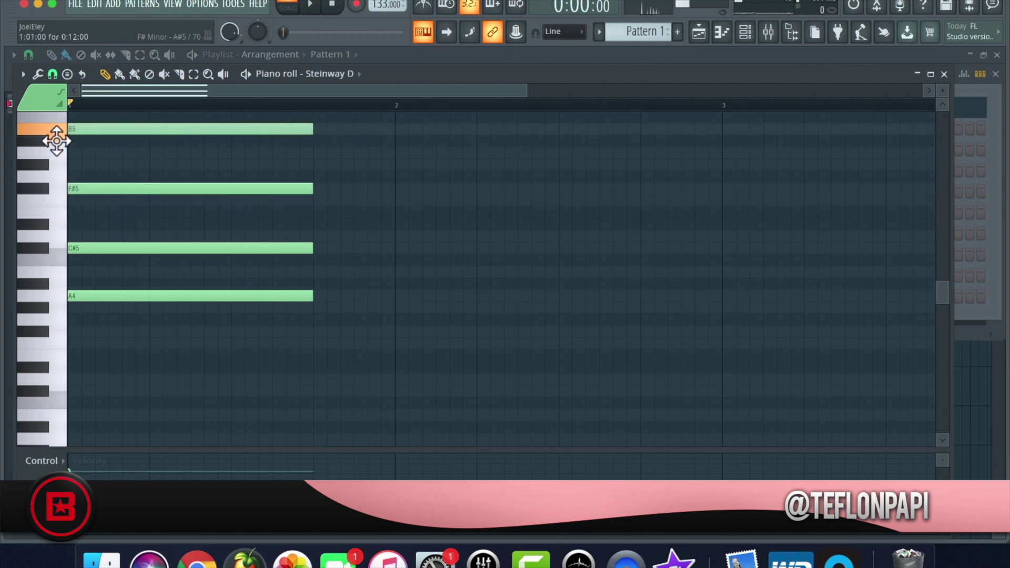
key("space")
key("space")
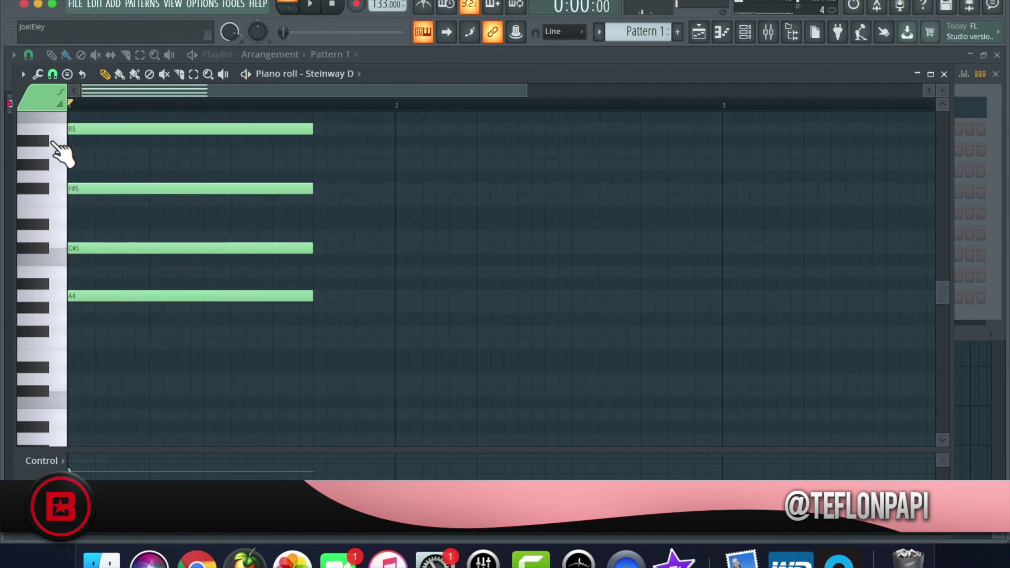
Build the second chord directly after the first with A5, F#5, D5 and B4 at the same length, previewing it during entry.
left_click(314, 157)
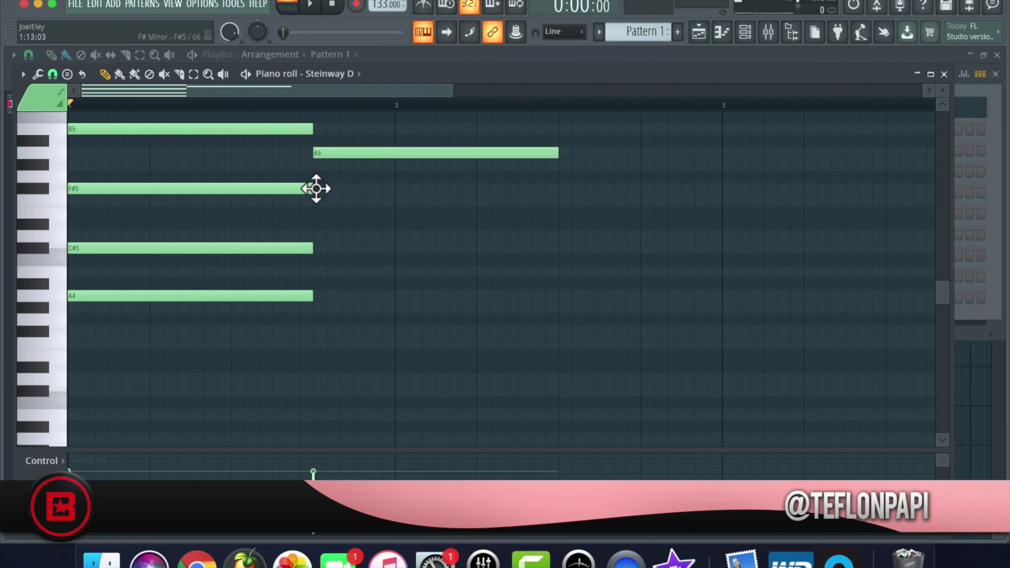
left_click(313, 236)
key("space")
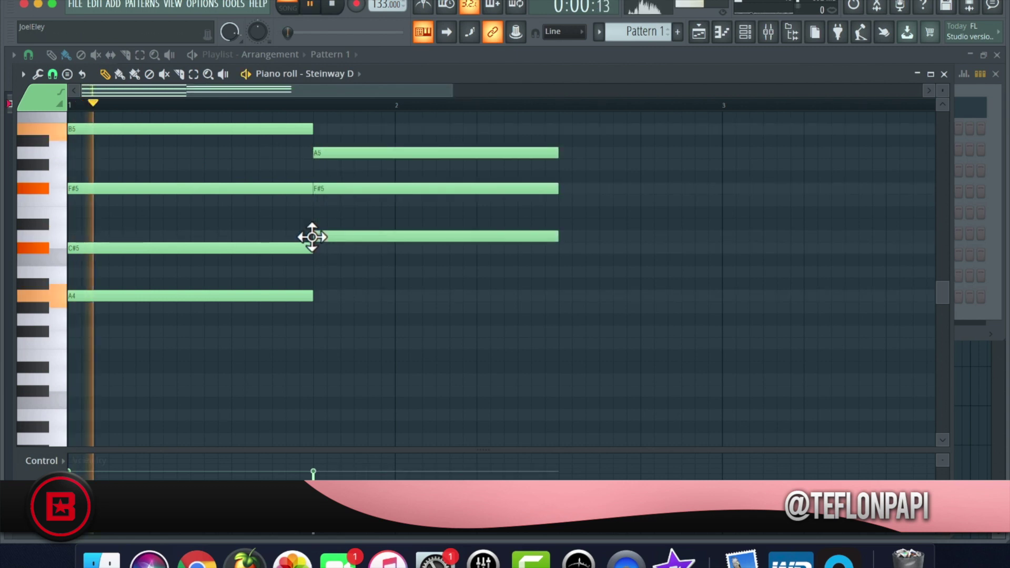
key("space")
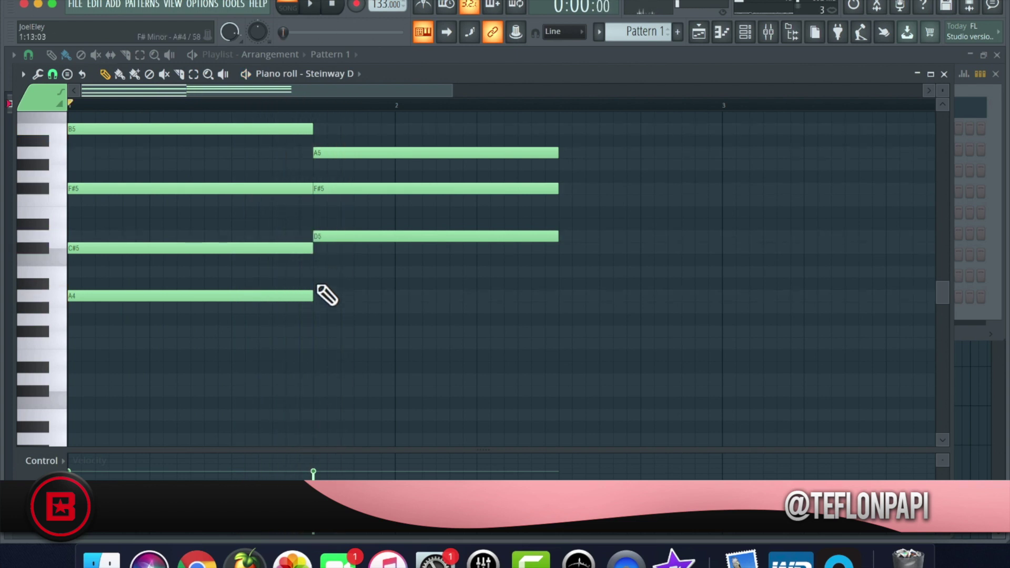
left_click_drag(315, 290, 315, 262)
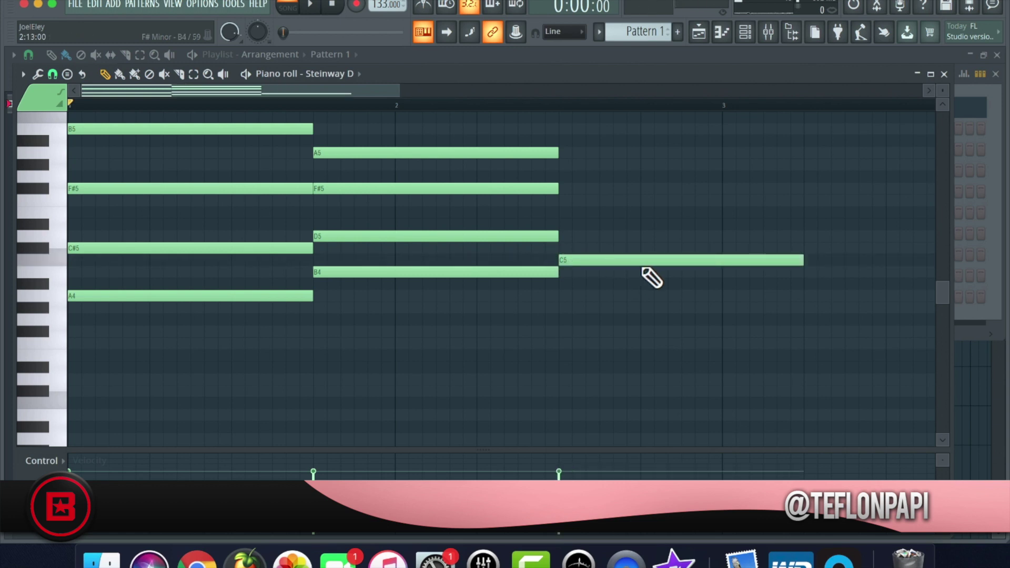
Build a shorter third chord of E5, A5 and C#6 from the end of the second chord to bar 3.
left_click_drag(641, 264, 640, 212)
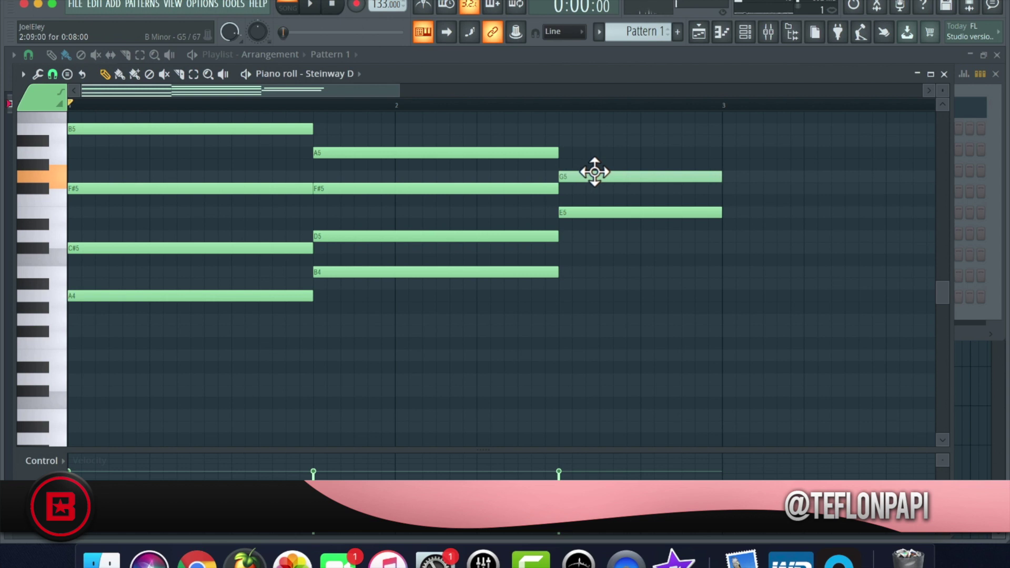
left_click_drag(594, 171, 593, 147)
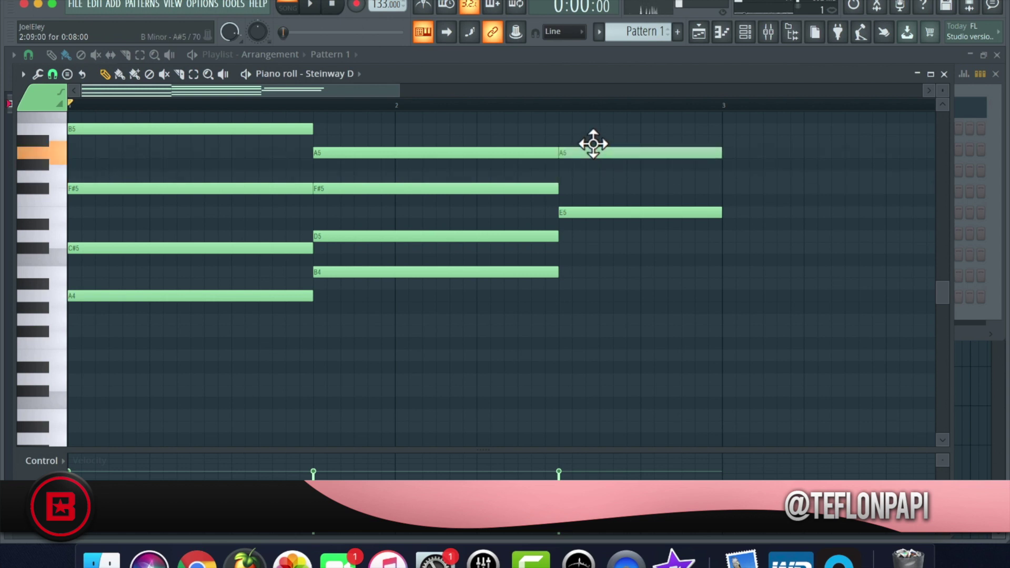
left_click_drag(563, 113, 559, 110)
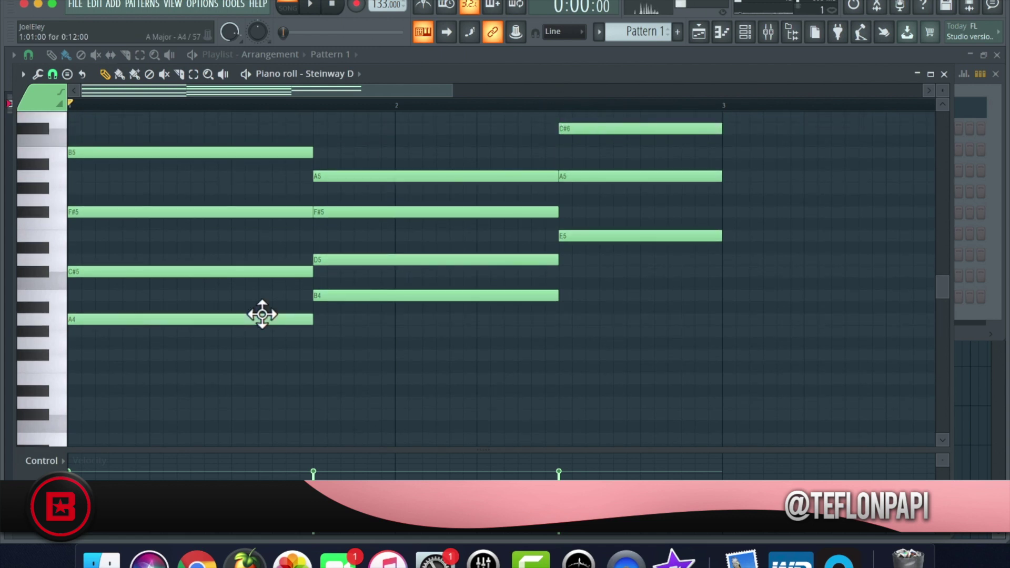
Add bass notes A3, B3 and E4 under the first three chords and play back the progression.
scroll(174, 368, "down", 3)
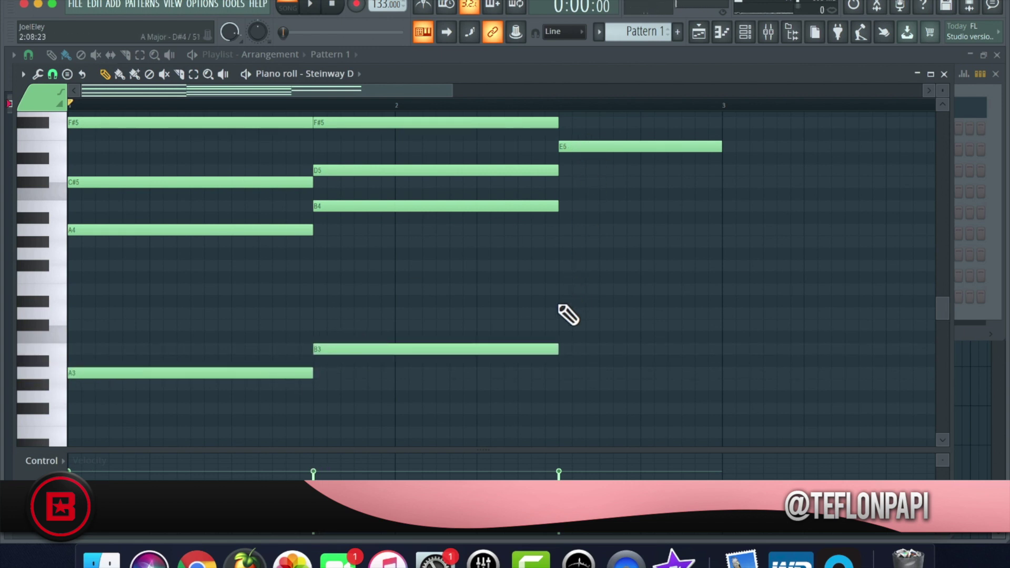
left_click_drag(608, 306, 607, 283)
key("space")
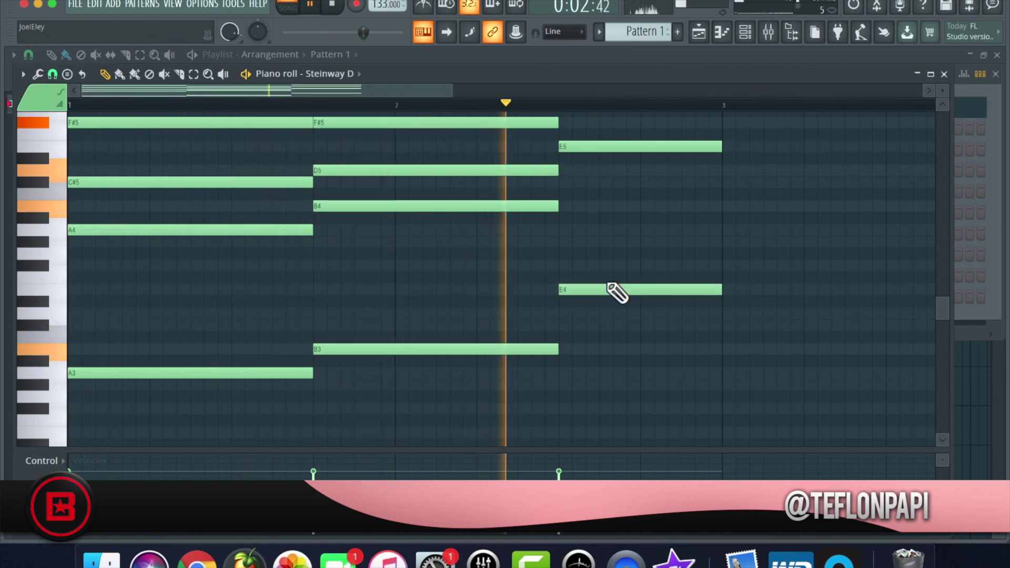
key("space")
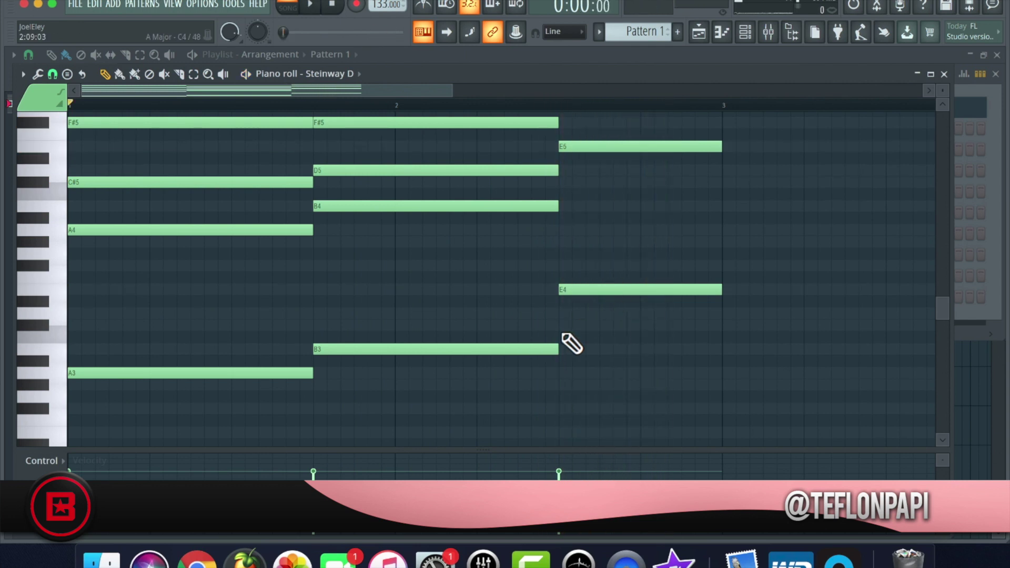
Build the fourth chord from bar 3 with D5, F#5, B5 and D6, and add a D4 bass note under it.
scroll(570, 343, "up", 5)
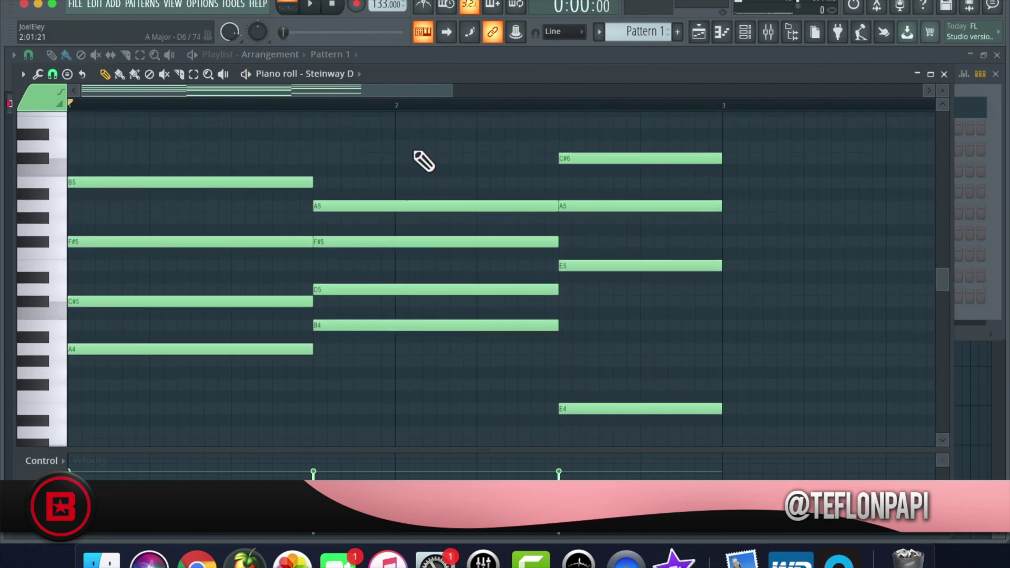
left_click_drag(399, 85, 521, 97)
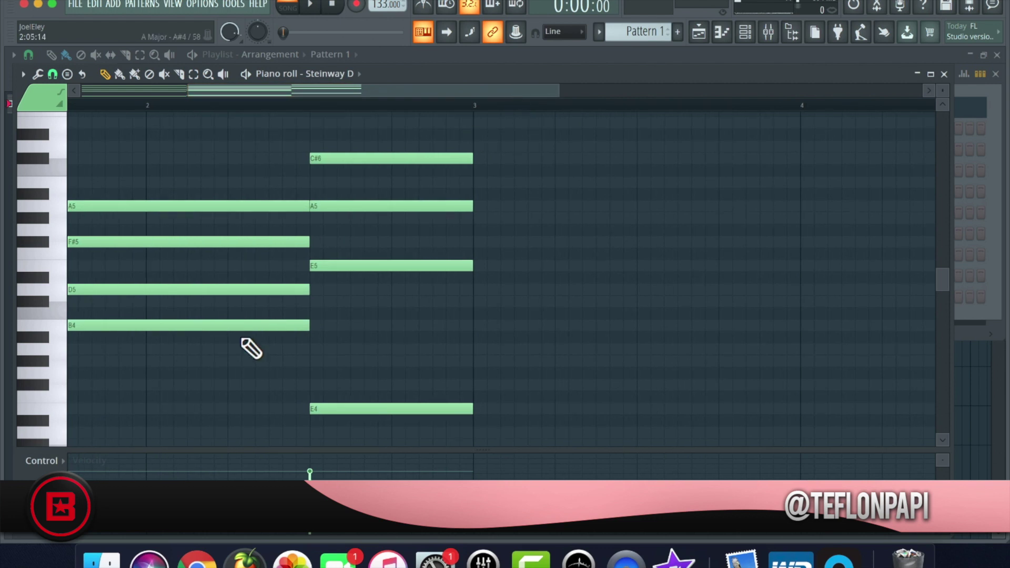
left_click(476, 329)
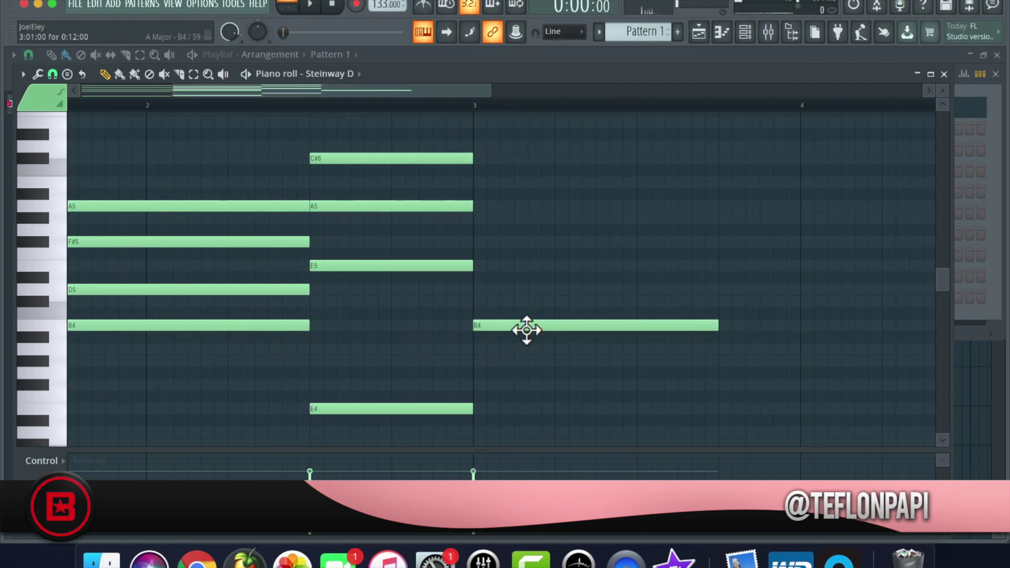
left_click_drag(524, 324, 525, 283)
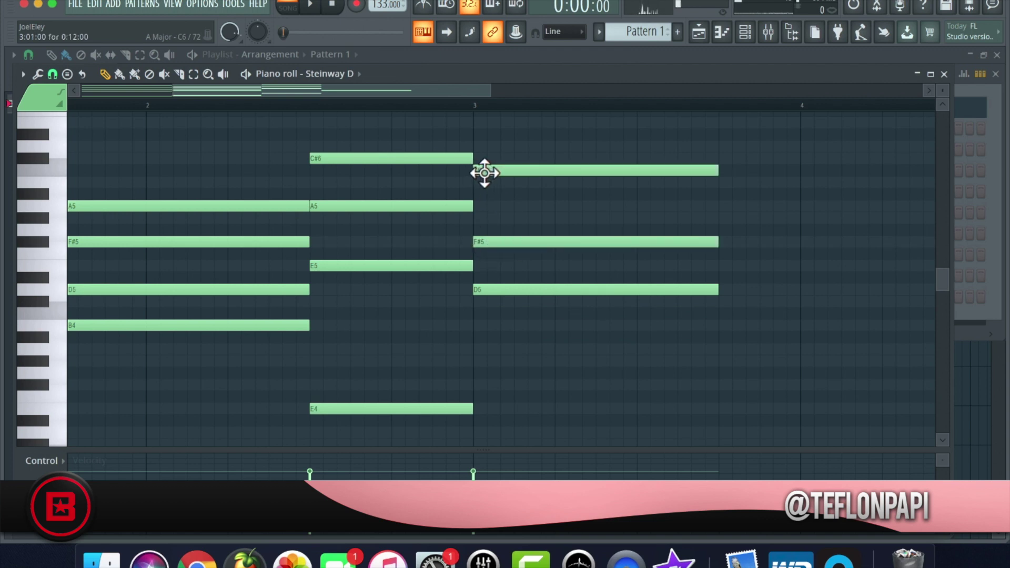
left_click_drag(502, 176, 504, 183)
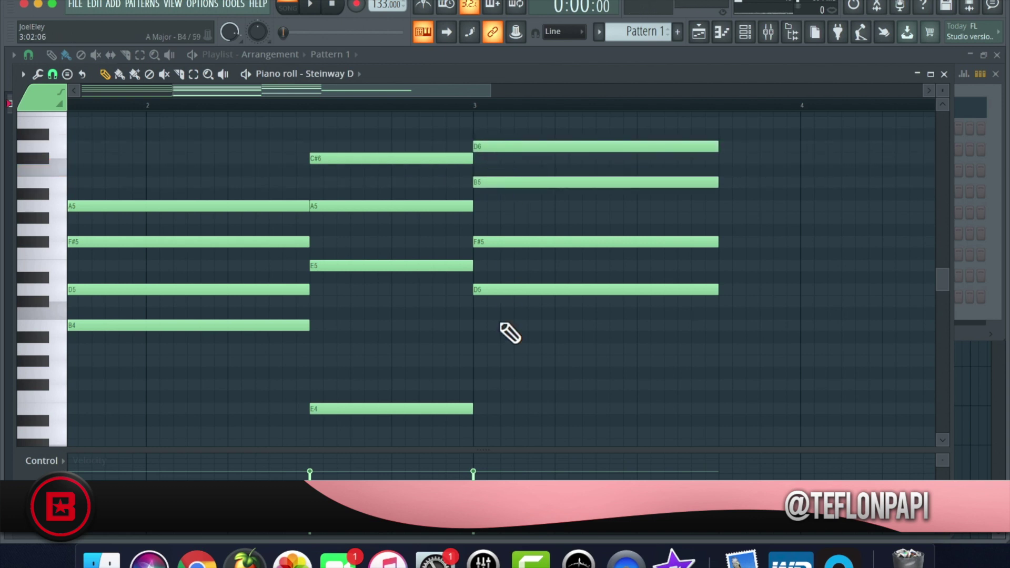
scroll(504, 354, "down", 1)
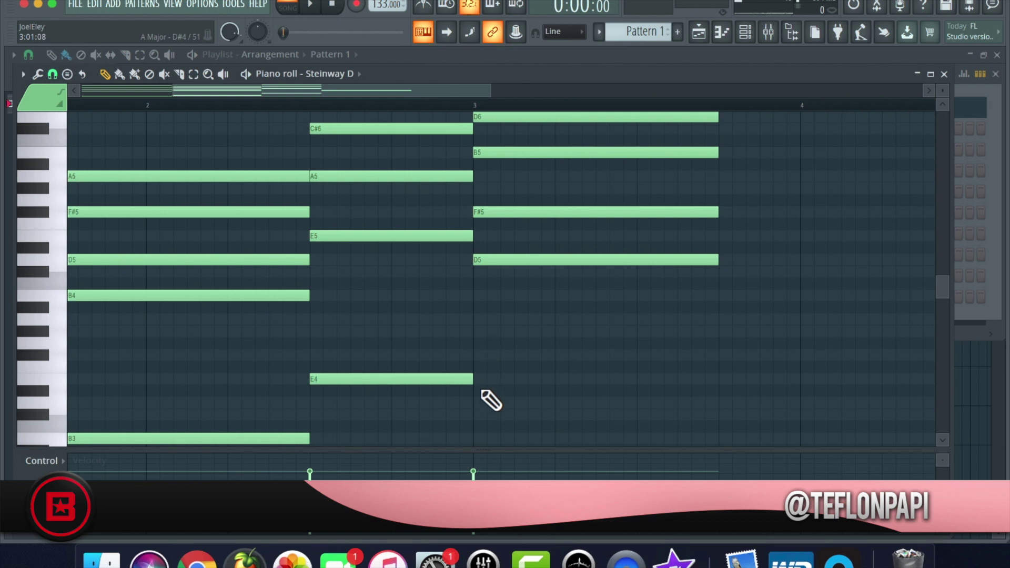
left_click_drag(492, 413, 490, 378)
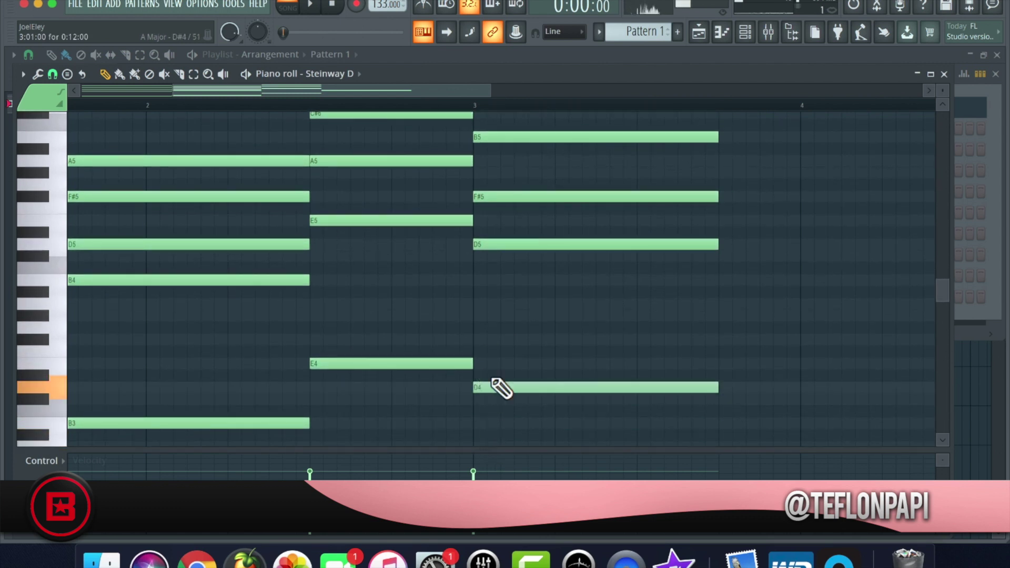
Build the fifth chord directly after the fourth with B3, B4, D5, F#5 and B5, all aligned to the same start.
left_click_drag(387, 94, 412, 90)
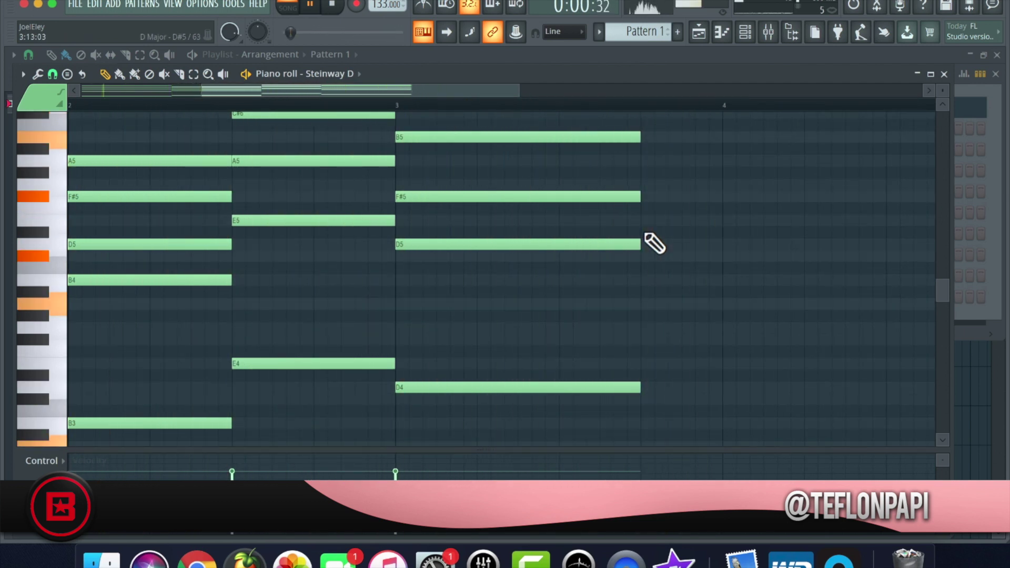
left_click_drag(644, 362, 673, 434)
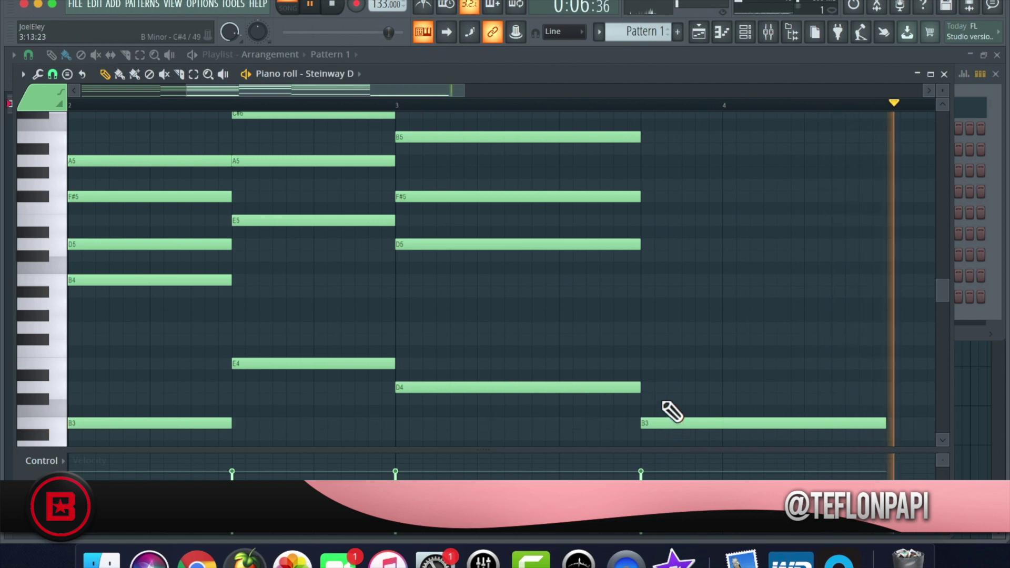
left_click_drag(672, 342, 679, 288)
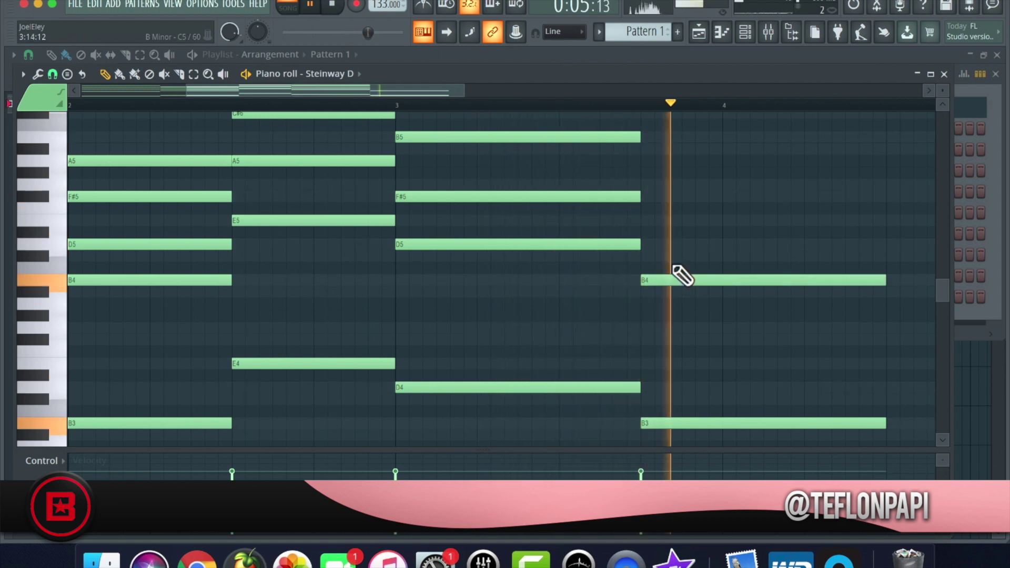
left_click(652, 244)
left_click_drag(670, 243, 664, 244)
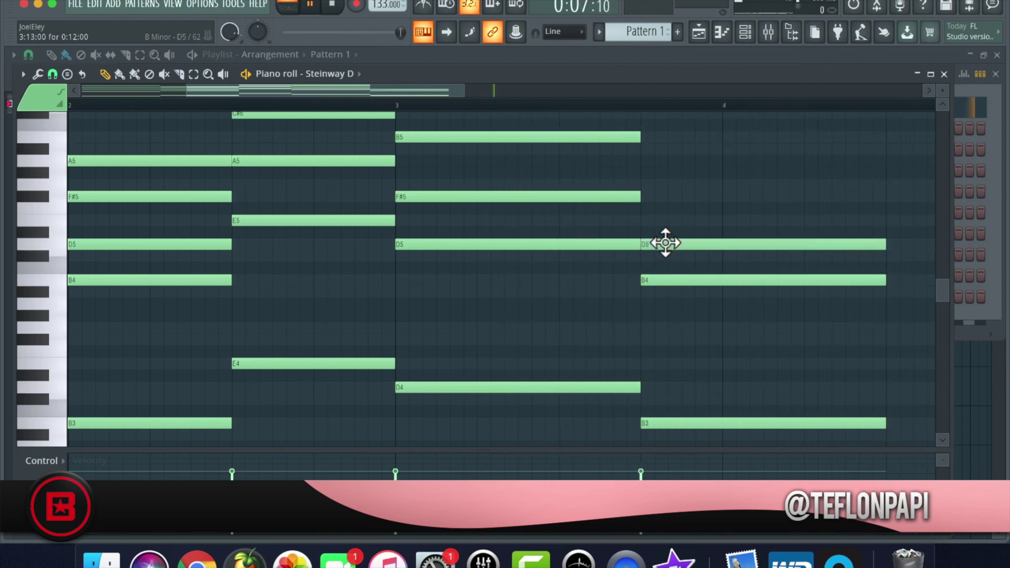
left_click_drag(652, 196, 646, 197)
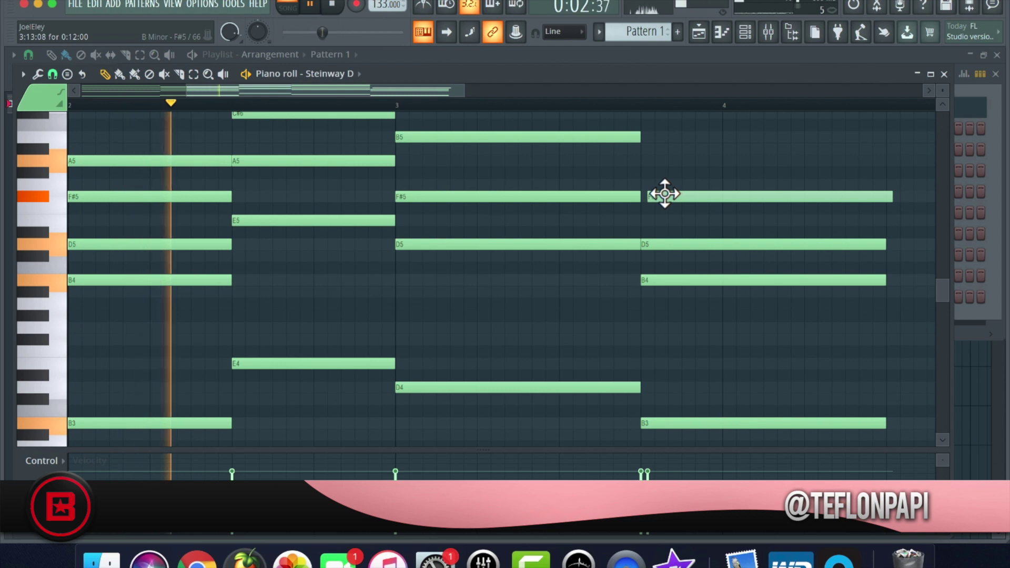
left_click(652, 136)
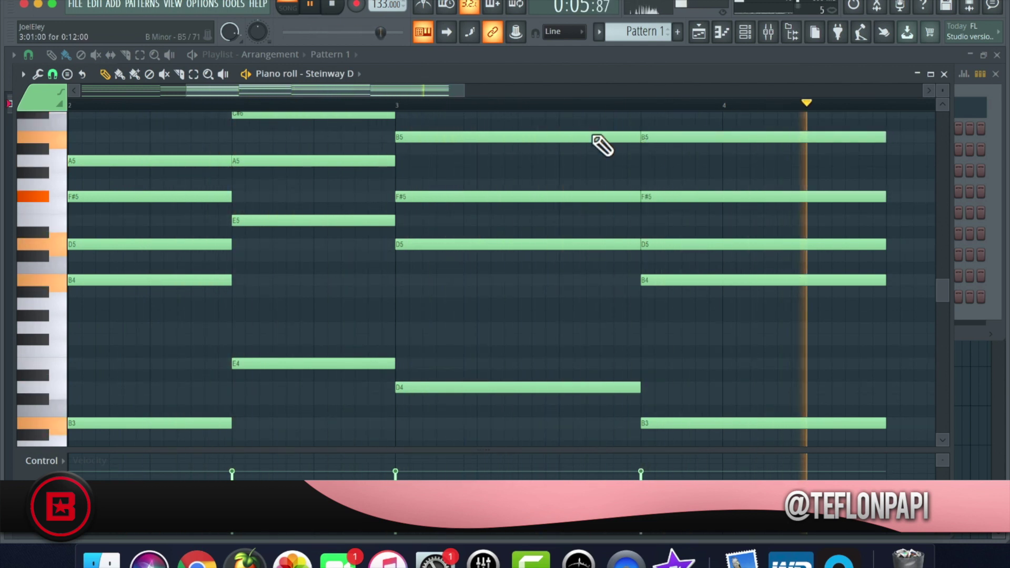
Build the sixth chord with A5, F#5, D5, A4, F#4 and bass note F#3, ending every note at bar 5.
left_click_drag(464, 92, 597, 117)
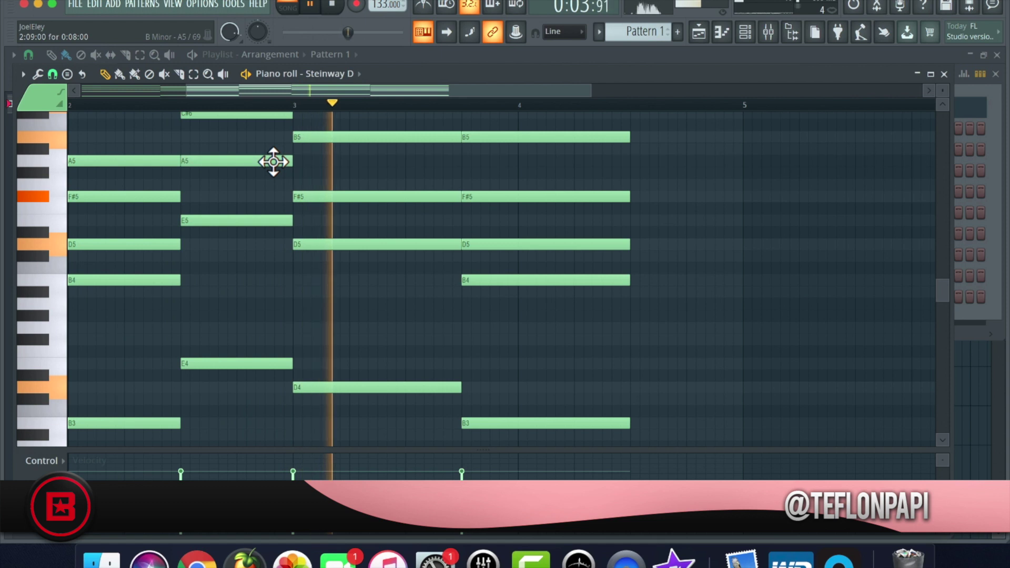
left_click(632, 162)
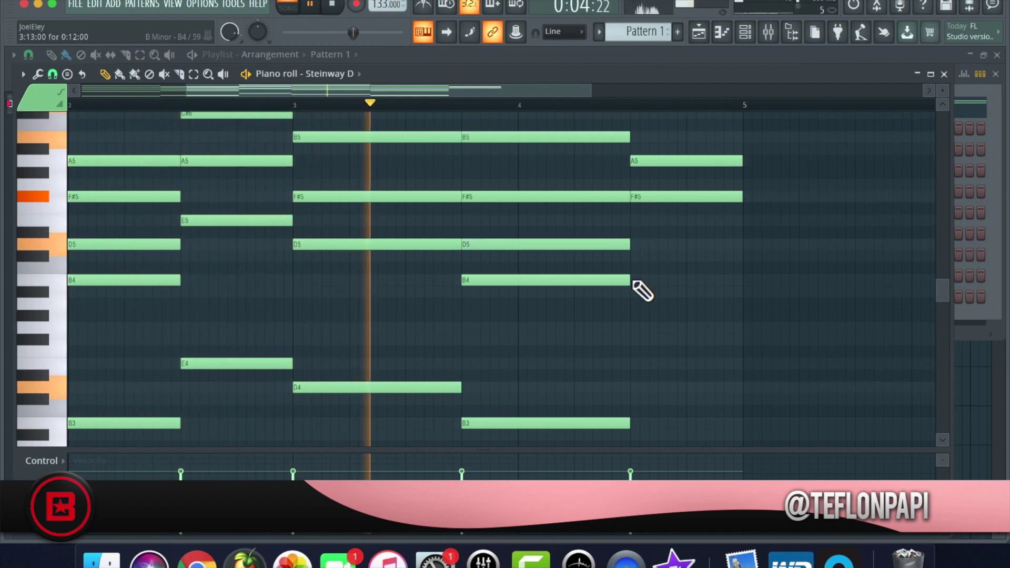
left_click(635, 303)
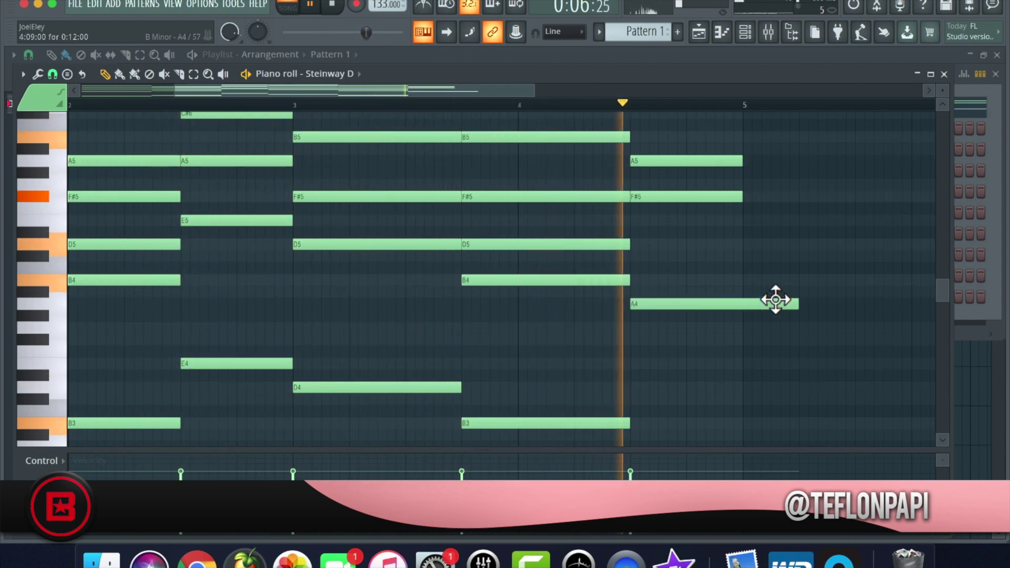
left_click_drag(793, 303, 742, 305)
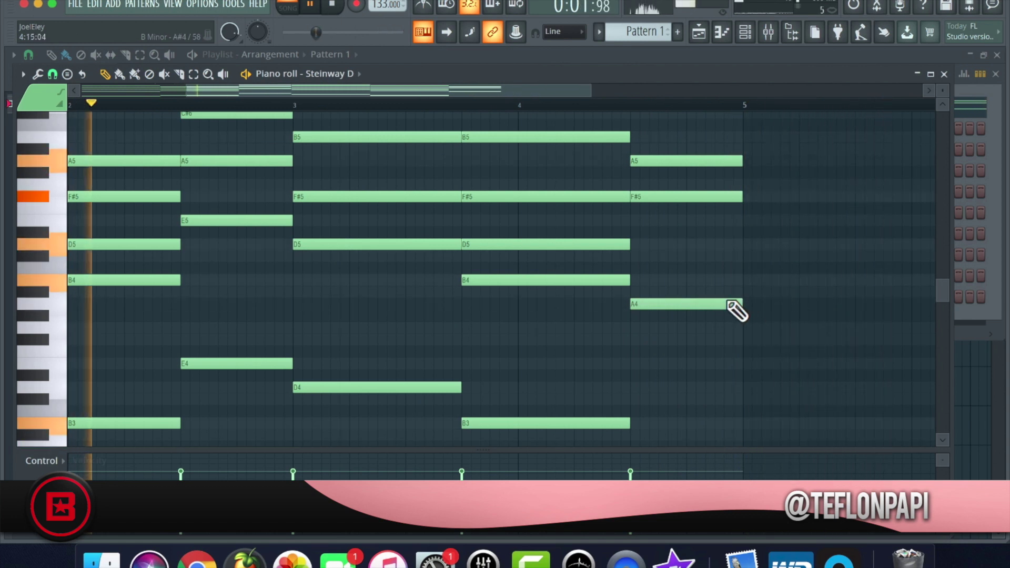
left_click(634, 245)
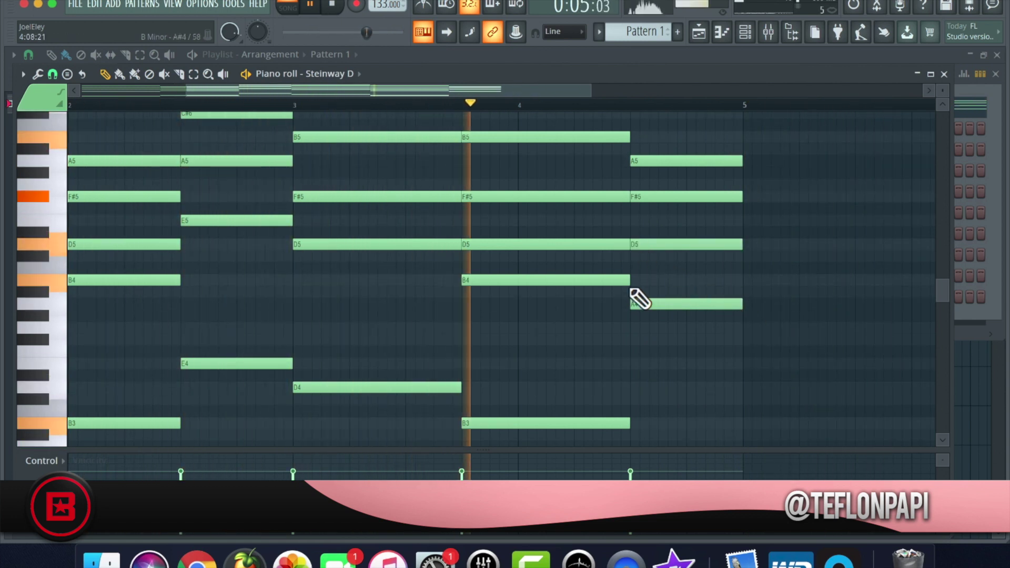
left_click(634, 339)
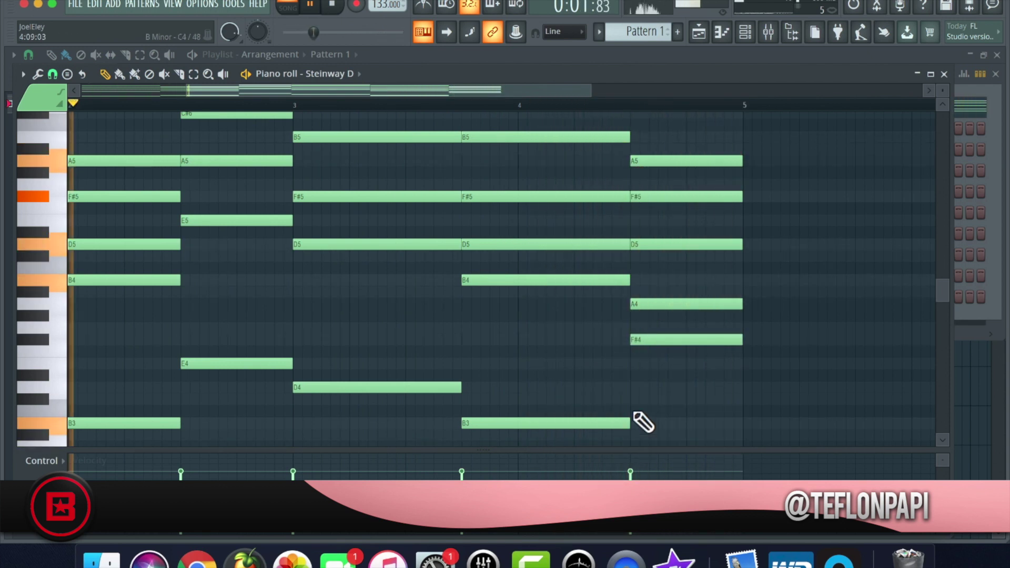
scroll(643, 423, "down", 3)
left_click(634, 387)
left_click_drag(655, 386, 658, 428)
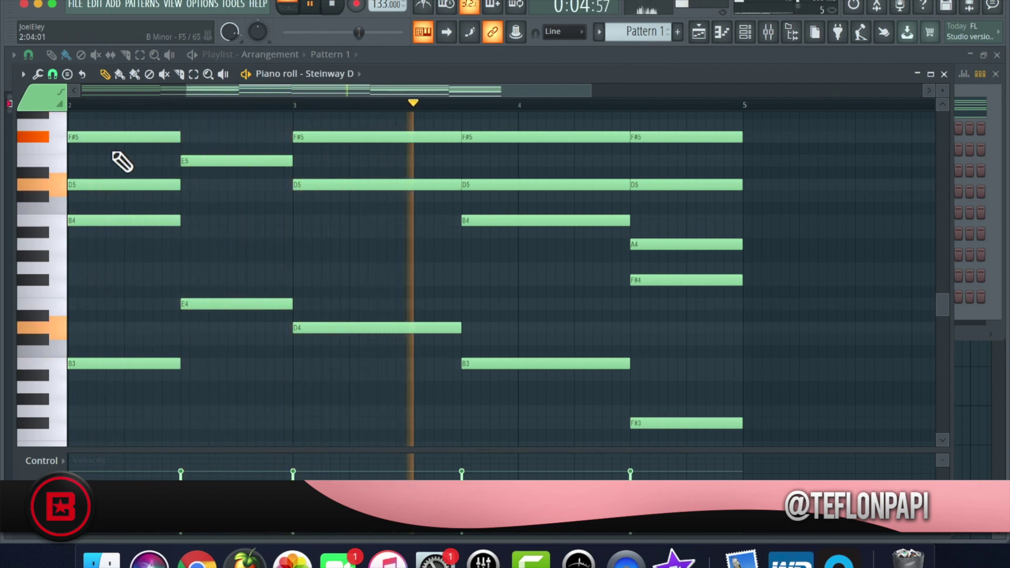
left_click_drag(257, 92, 137, 88)
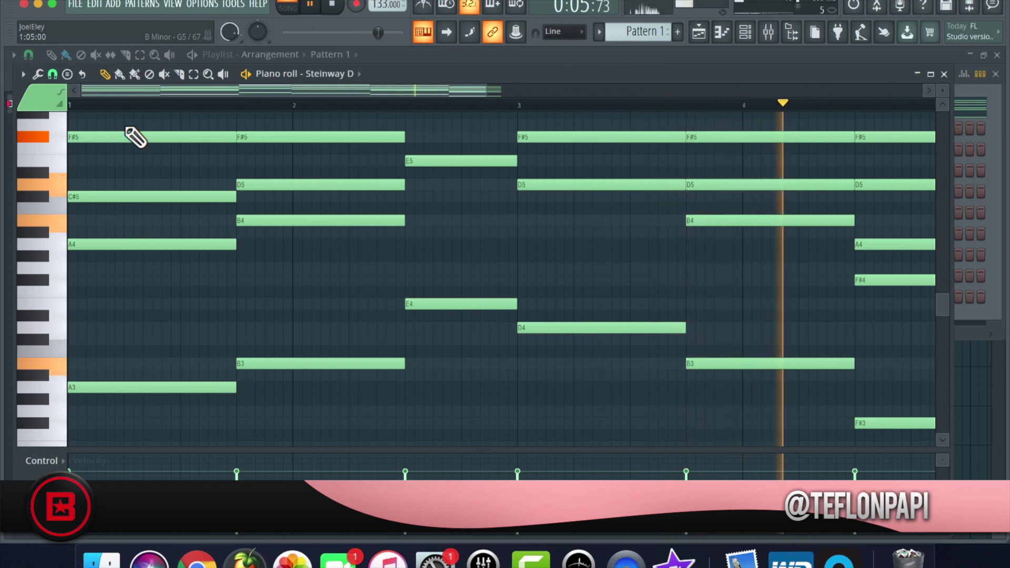
scroll(158, 170, "up", 5)
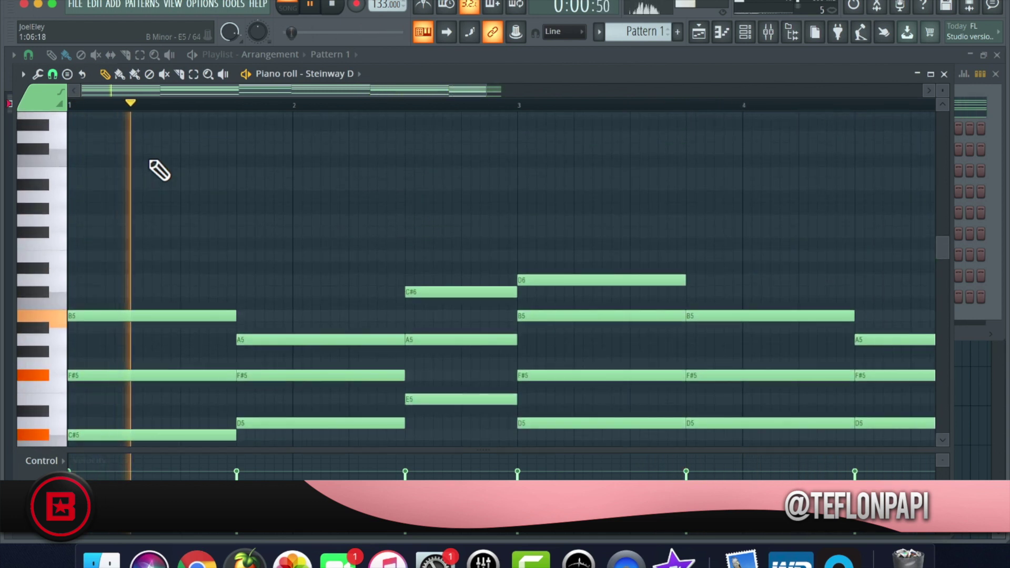
scroll(158, 169, "down", 2)
scroll(158, 169, "down", 1)
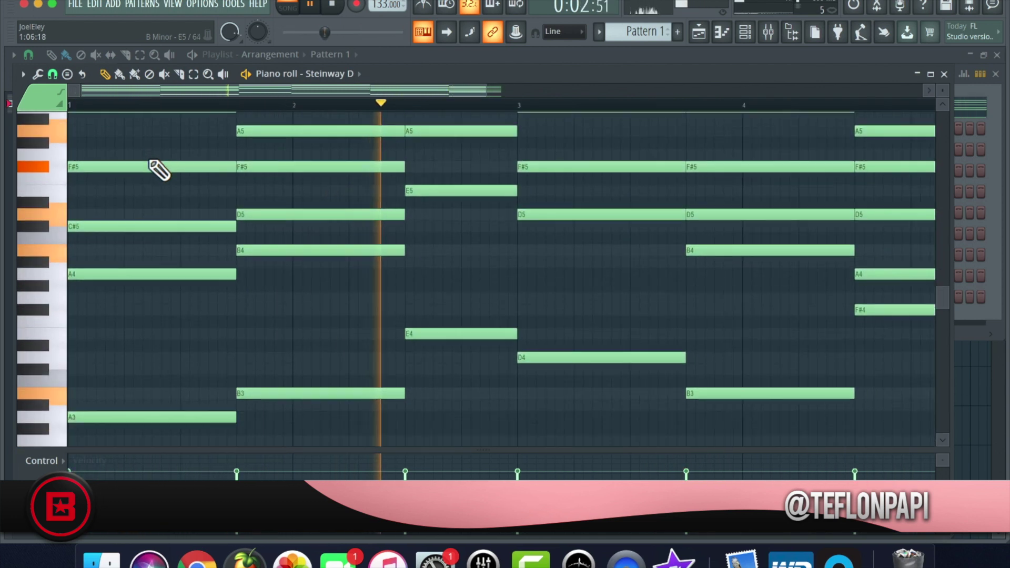
Add a short A5 note over the first chord in bar 1, ending where the second chord starts.
left_click(181, 129)
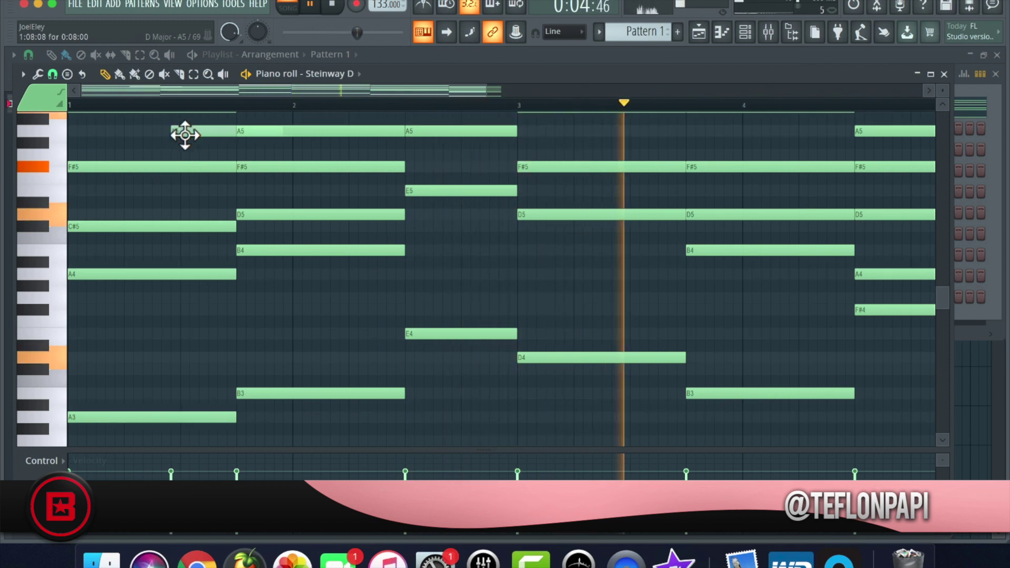
left_click_drag(185, 131, 183, 150)
left_click_drag(270, 141, 234, 143)
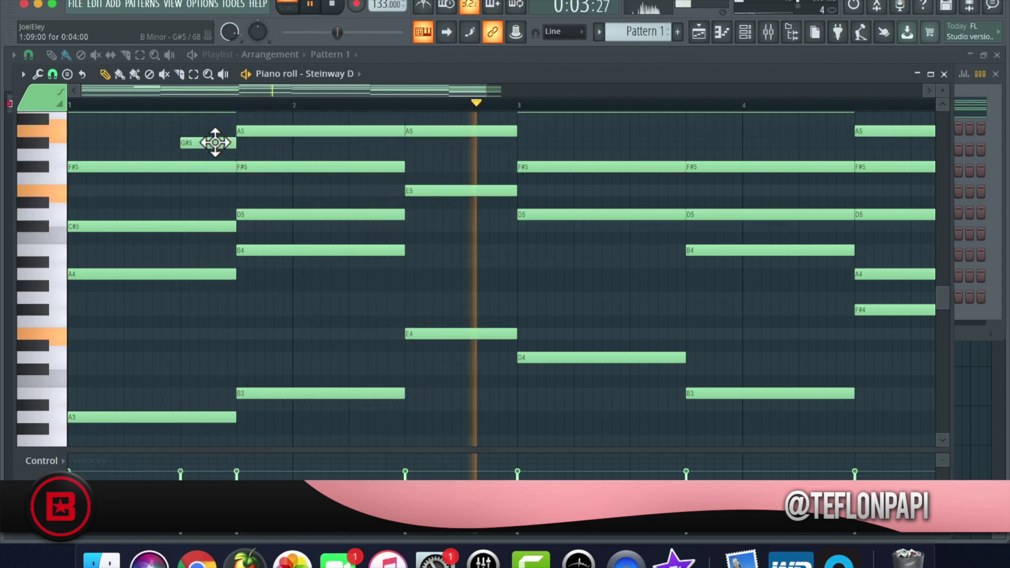
left_click_drag(216, 143, 217, 127)
scroll(163, 144, "up", 3)
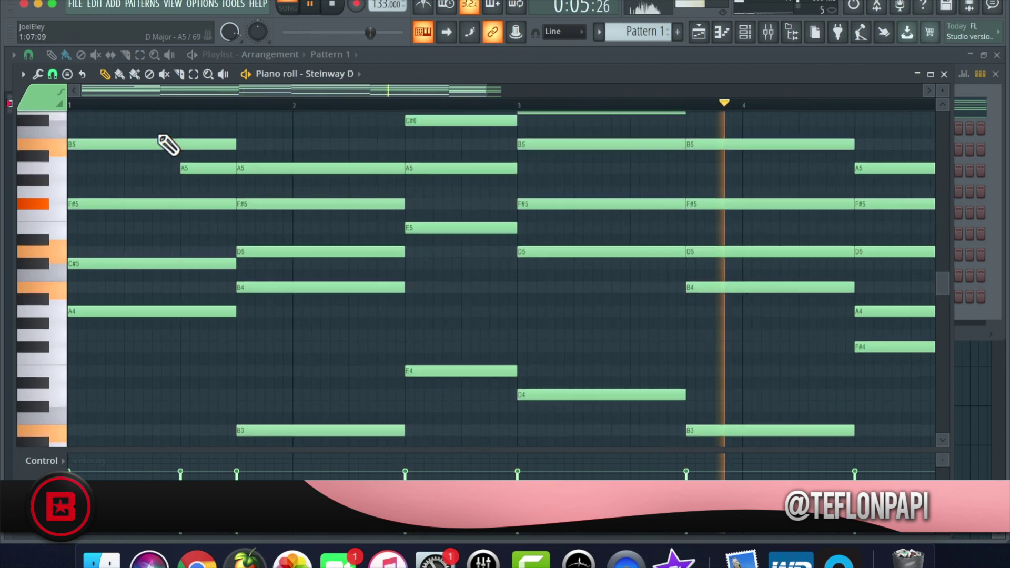
Shorten the new A5 to two steps against the second chord and place a two-step C#6 note directly before it.
left_click(139, 154)
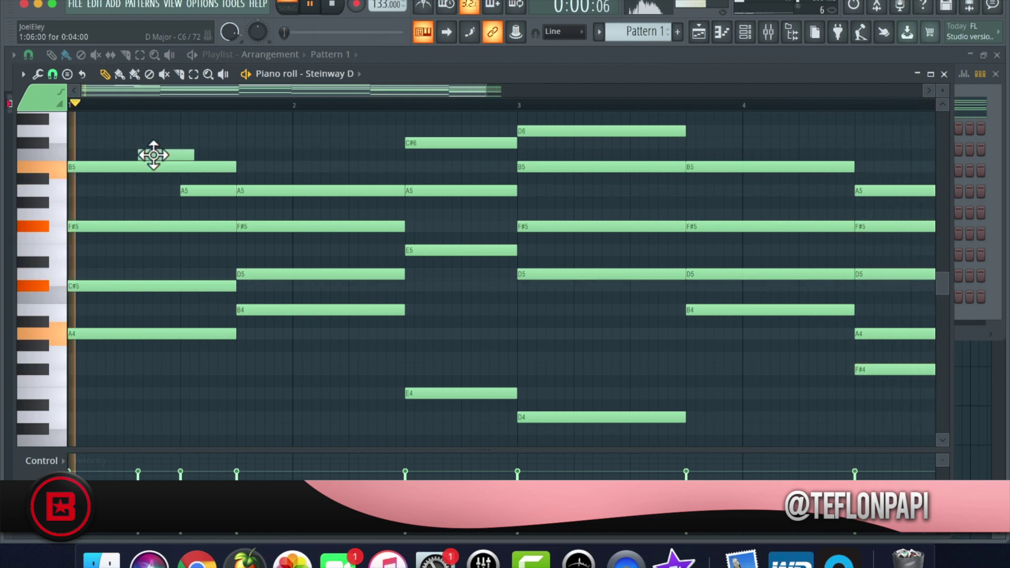
left_click_drag(150, 155, 141, 155)
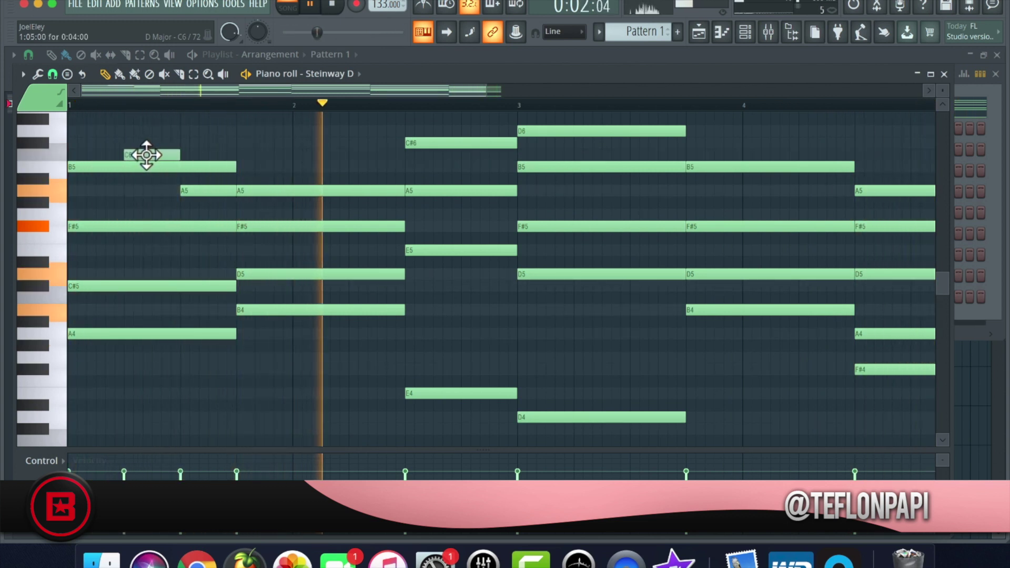
left_click(101, 105)
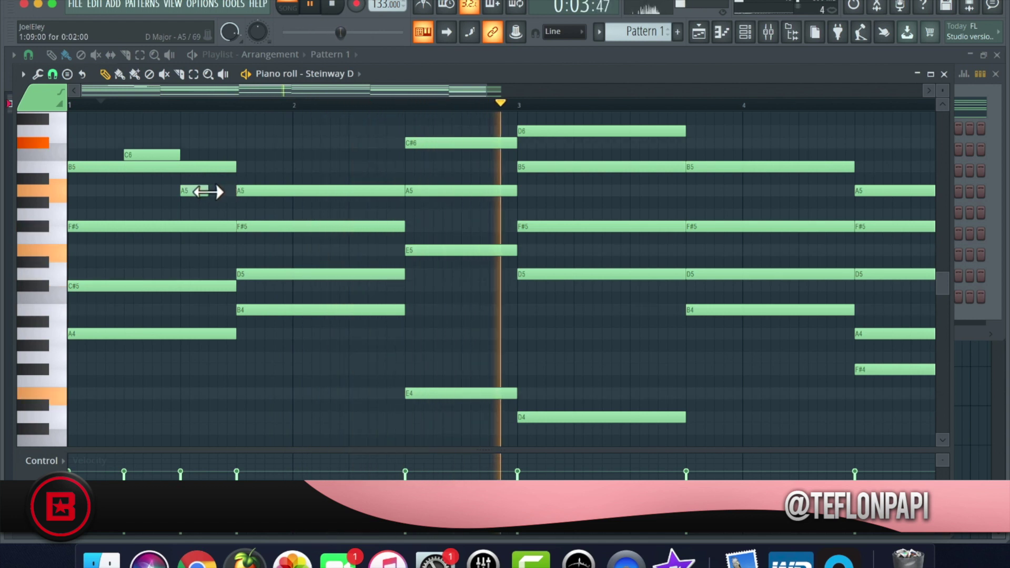
left_click_drag(194, 191, 222, 191)
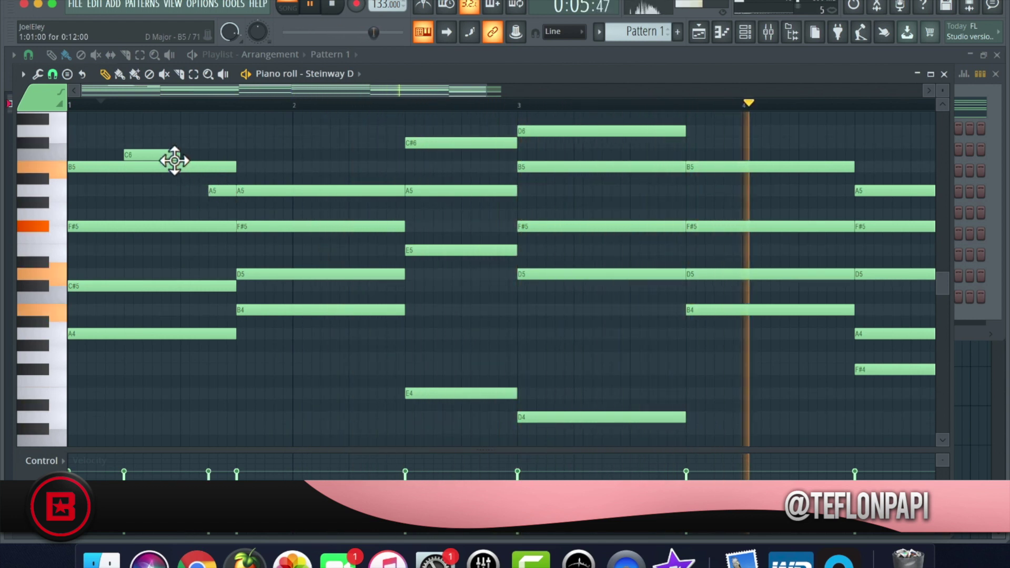
mouse_move(168, 155)
left_mouse_down()
mouse_move(224, 156)
mouse_move(223, 142)
mouse_move(208, 140)
left_mouse_up()
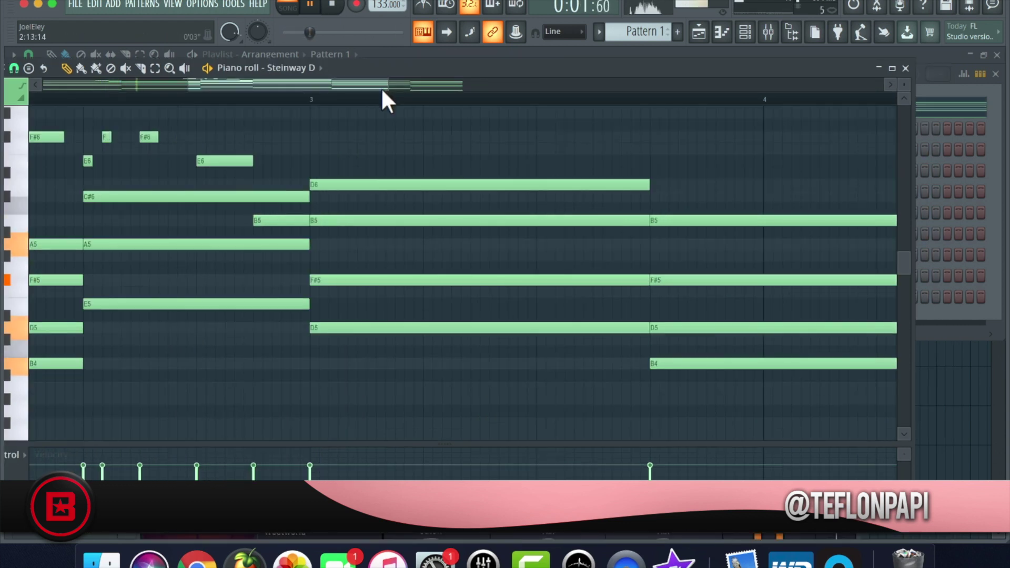
Try moving the long F#6 melody note in bar 2 slightly earlier and play back from bar 2.
left_click_drag(382, 89, 319, 88)
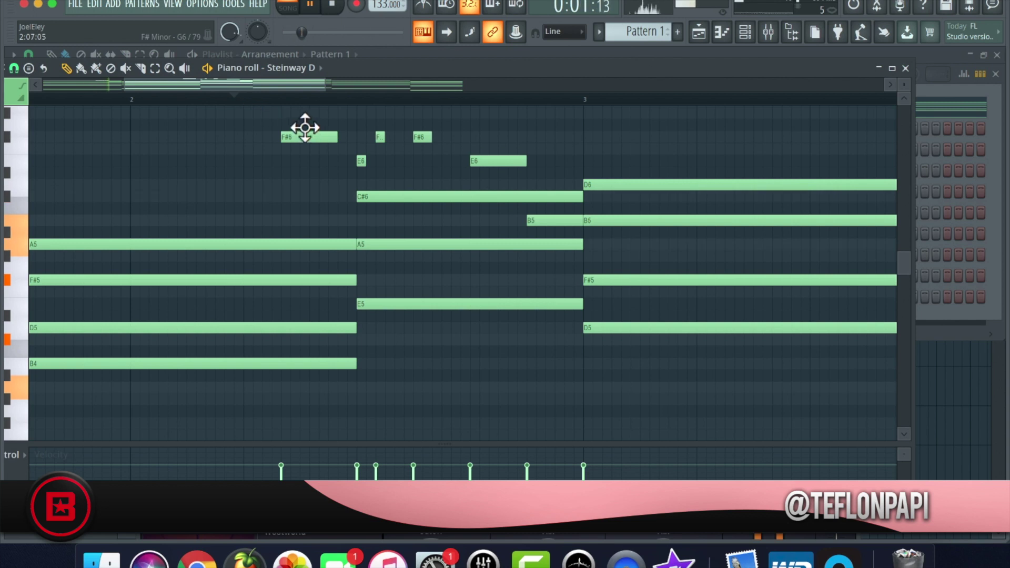
left_click_drag(312, 138, 271, 136)
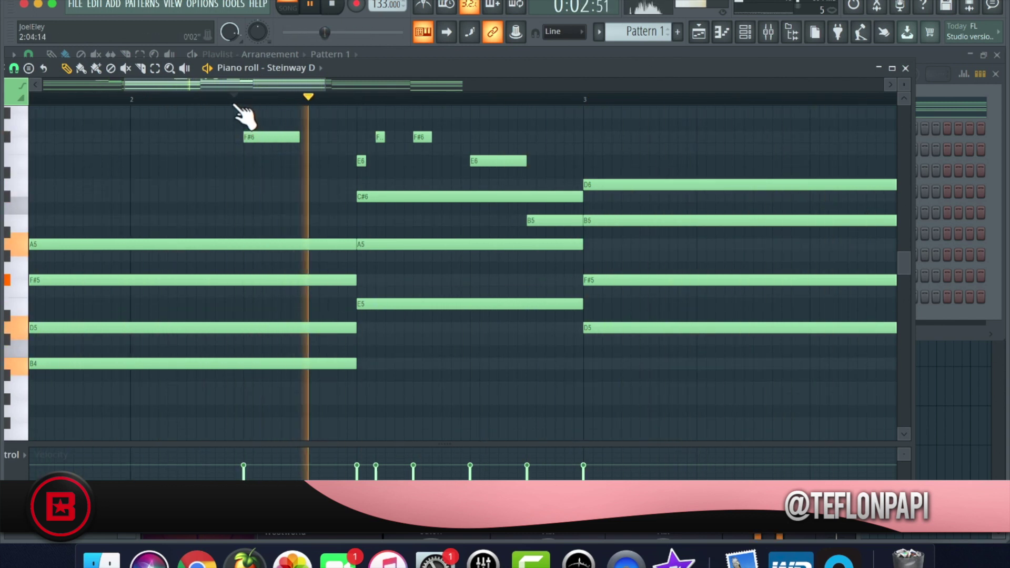
left_click(126, 100)
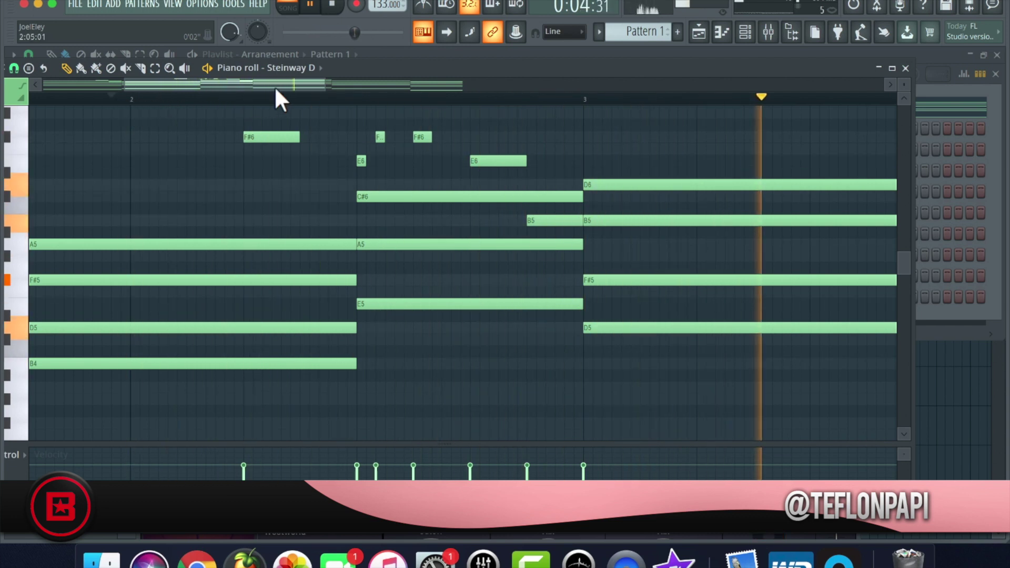
Add short E6 and A5 notes one after the other, leading into the fifth chord at the end of bar 3.
left_click_drag(334, 79, 484, 108)
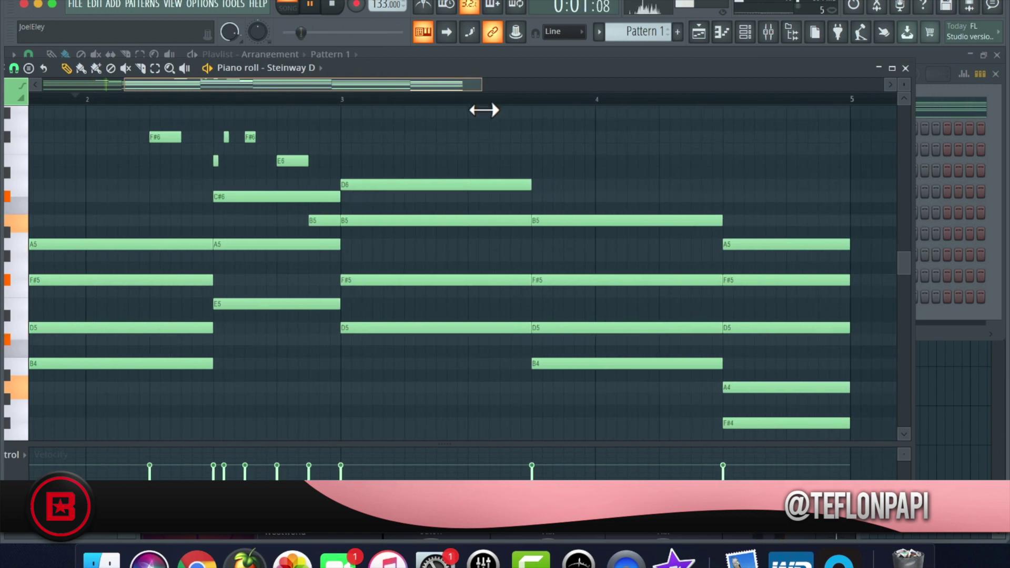
left_click_drag(495, 249, 523, 240)
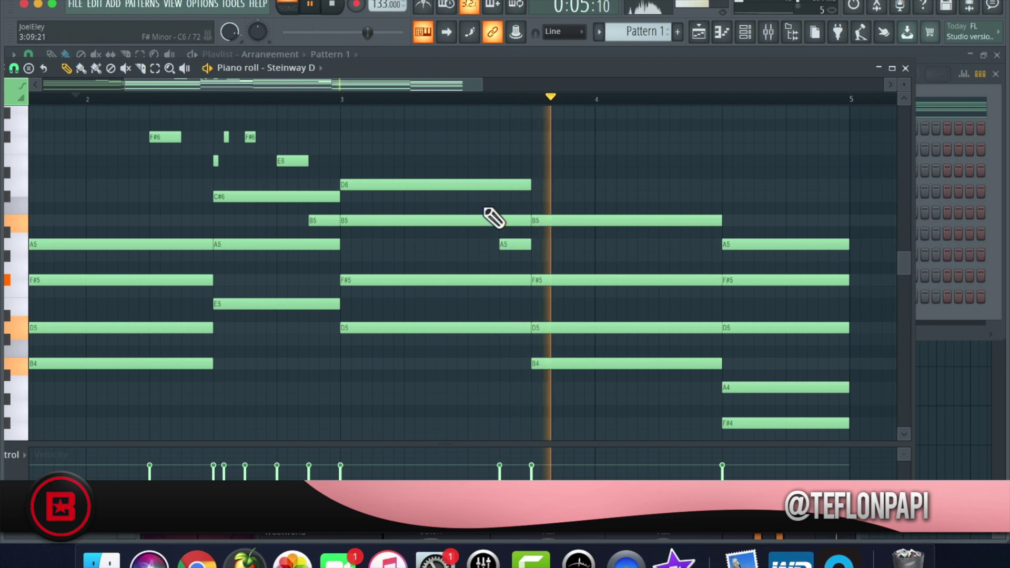
left_click(480, 160)
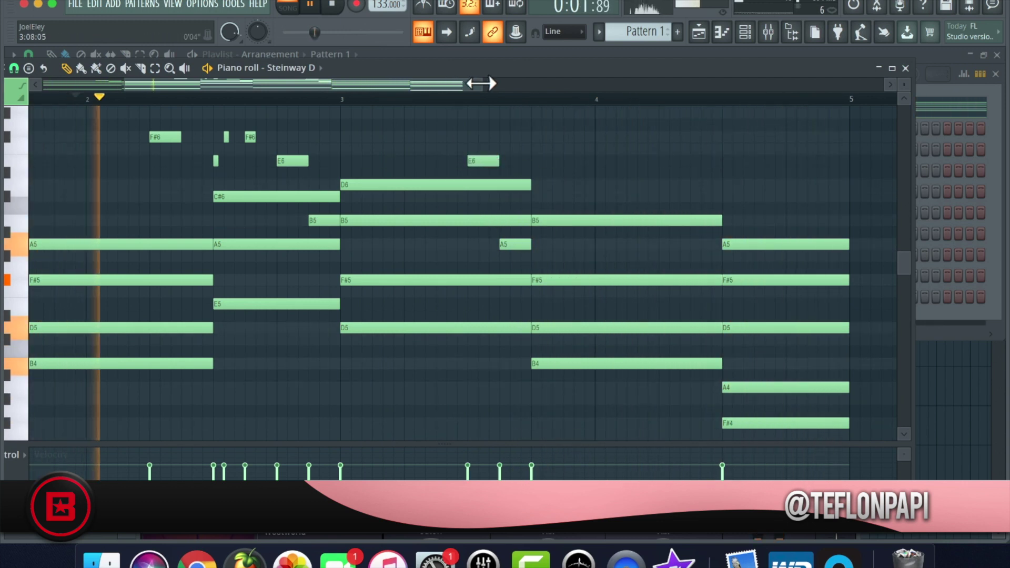
Move the long F#6 melody note in bar 2 so it ends at the third chord, and play back from there.
left_click_drag(165, 135, 199, 135)
left_click(167, 100)
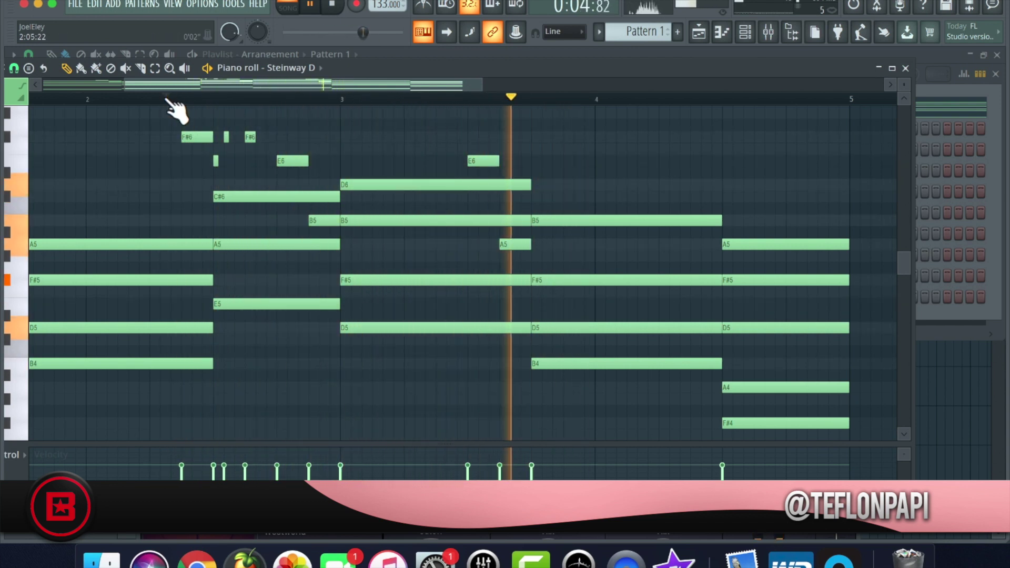
left_click(167, 100)
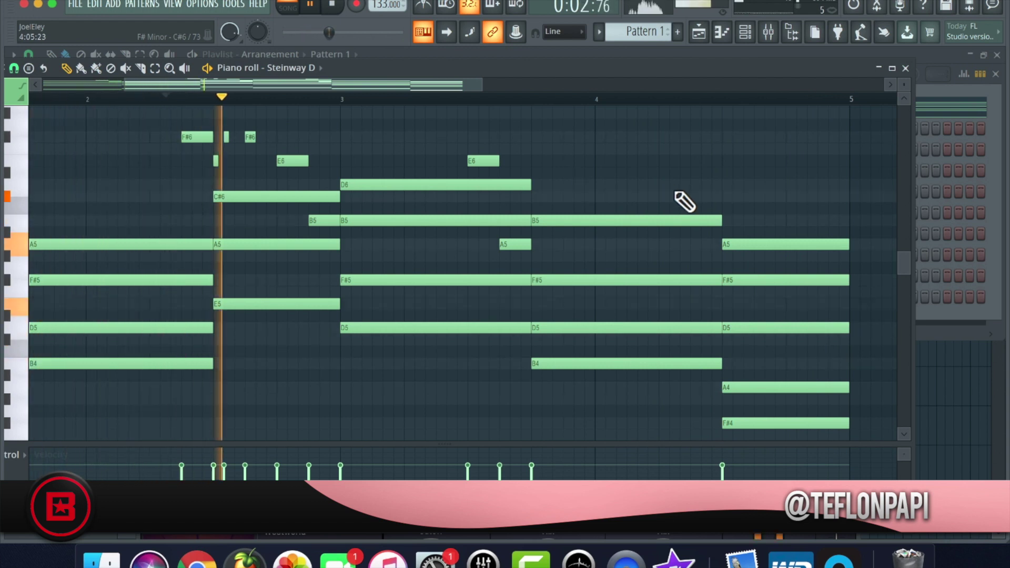
Add short D6 and A5 notes leading into the sixth chord and a C#6, E6, E6, F#6, B5 run above it.
left_click(689, 245)
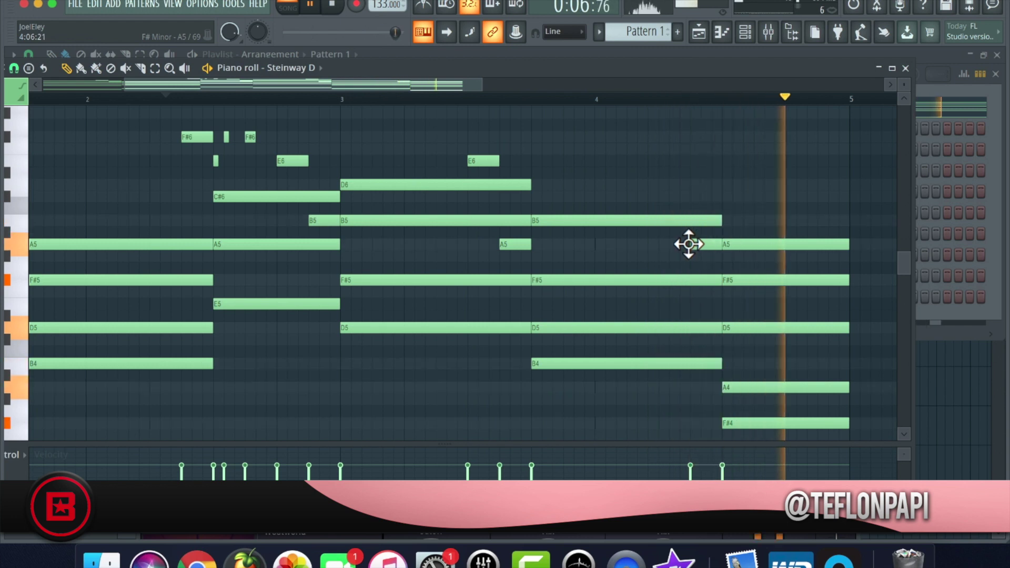
left_click_drag(664, 196, 668, 181)
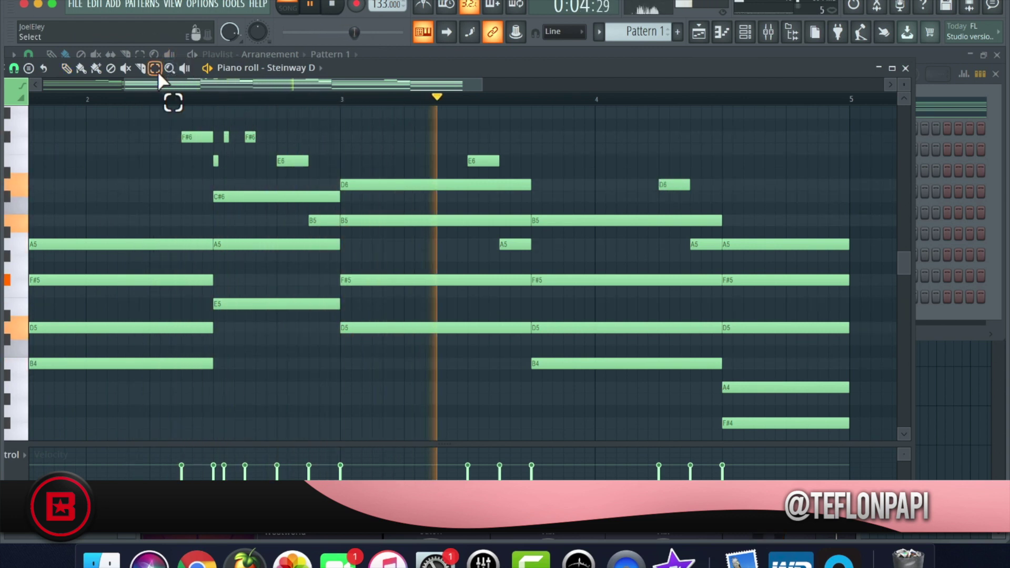
left_click_drag(166, 118, 303, 158)
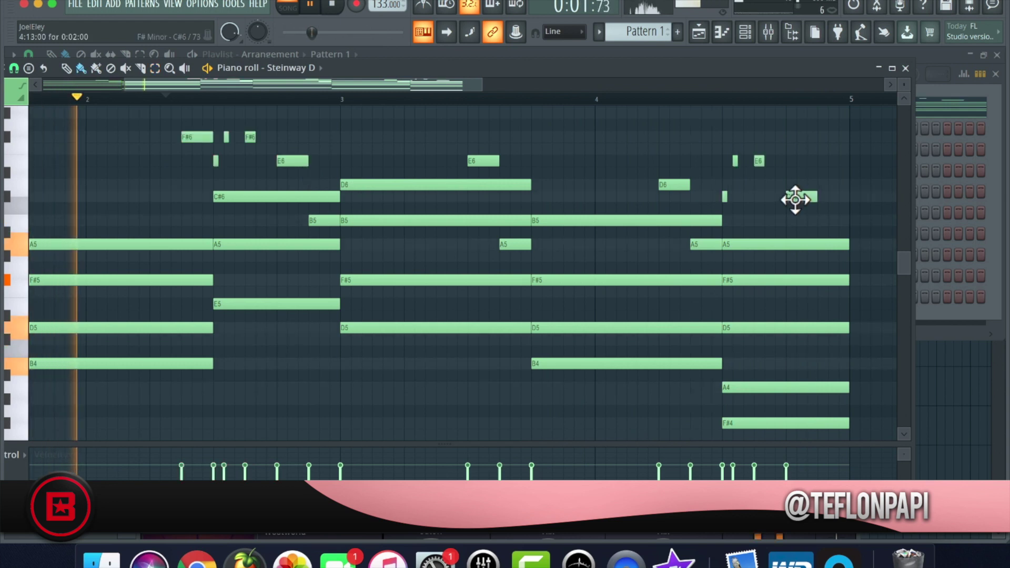
left_click_drag(795, 199, 794, 138)
left_click_drag(830, 195, 834, 229)
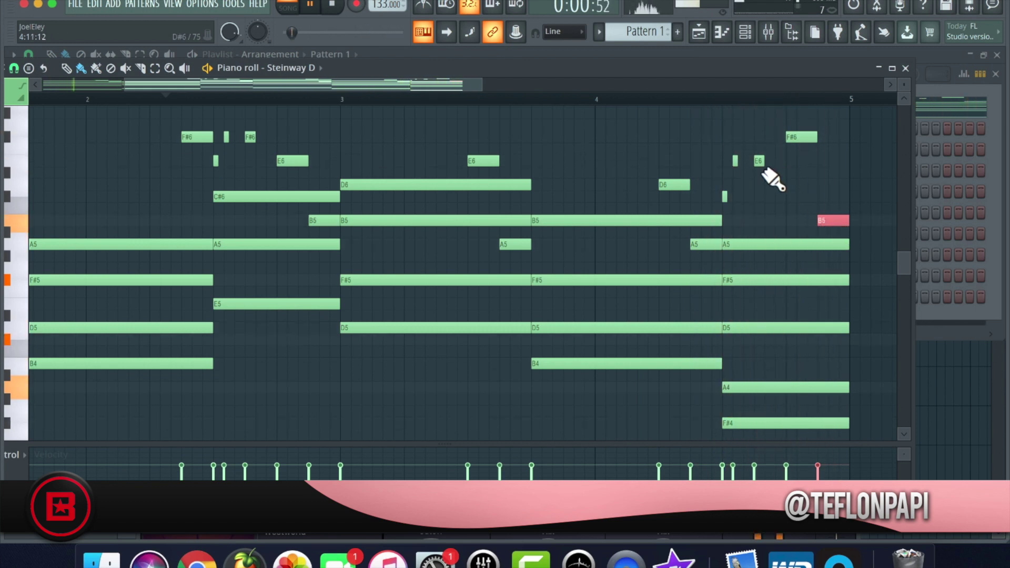
Play back the pattern from just before the sixth chord in bar 4, and stop playback.
left_click(704, 98)
left_click(700, 99)
key("space")
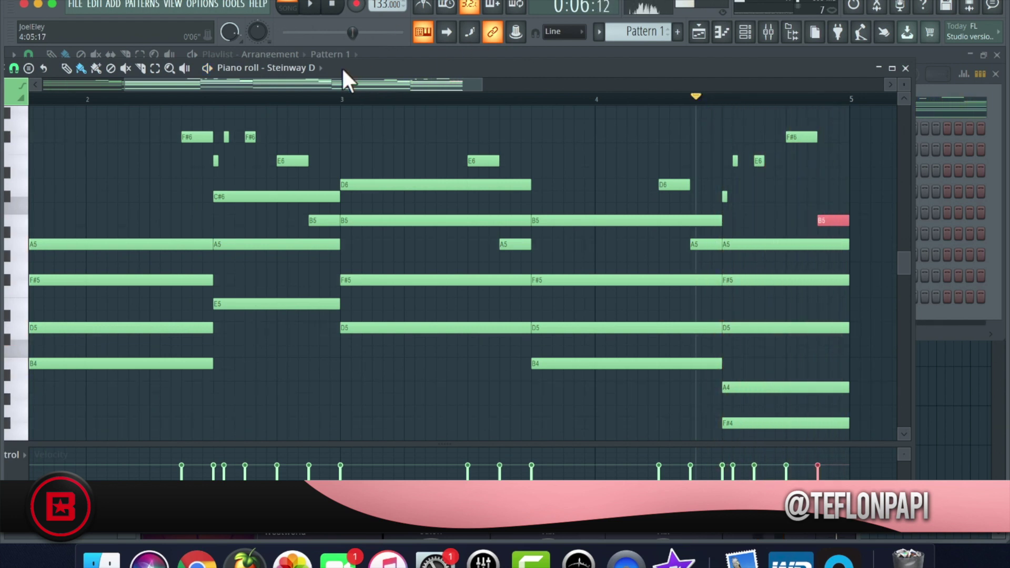
scroll(609, 107, "down", 3)
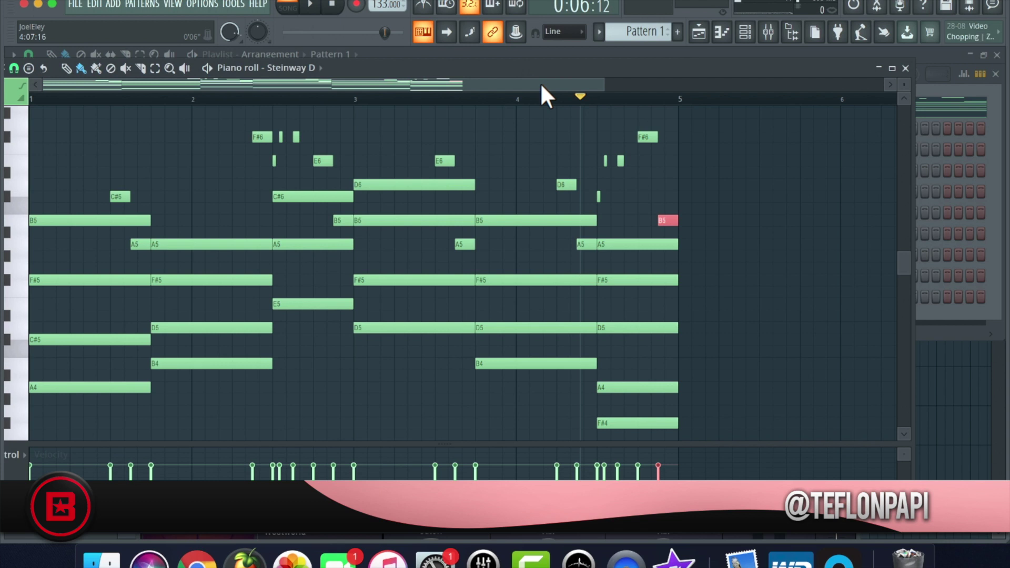
key("space")
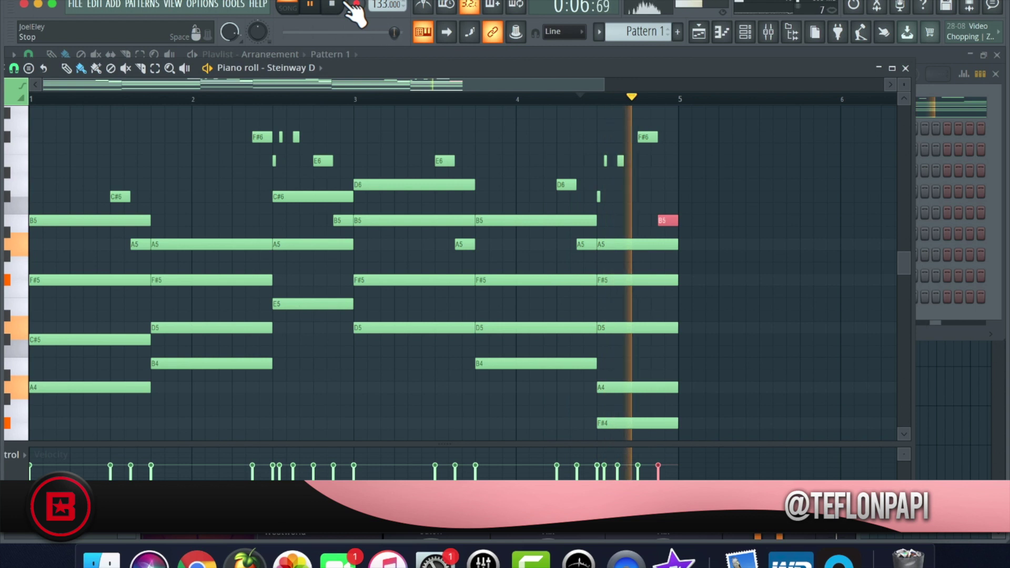
left_click(351, 8)
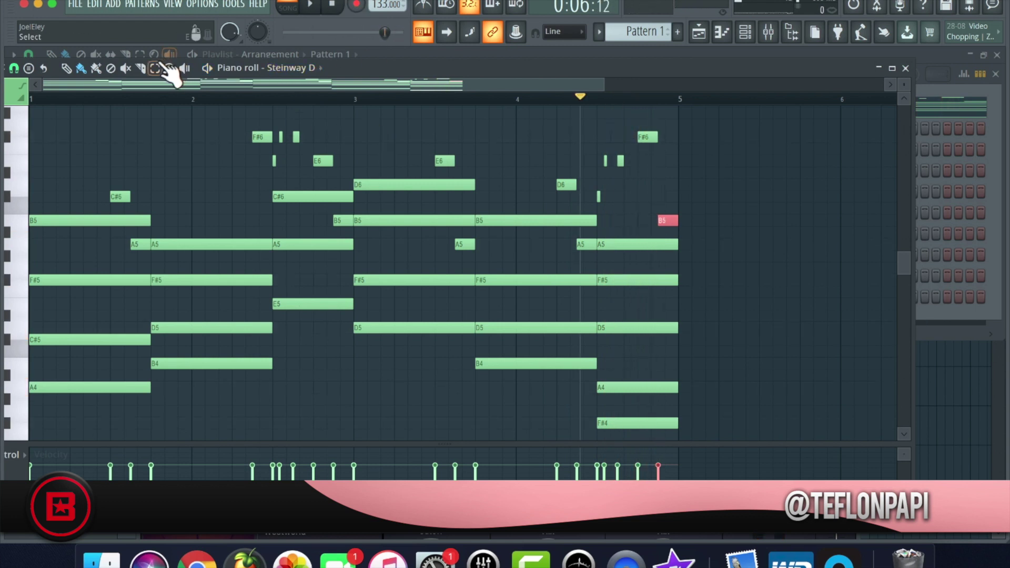
Close the Steinway D piano roll and open the Omnisphere channel's piano roll.
left_click(904, 69)
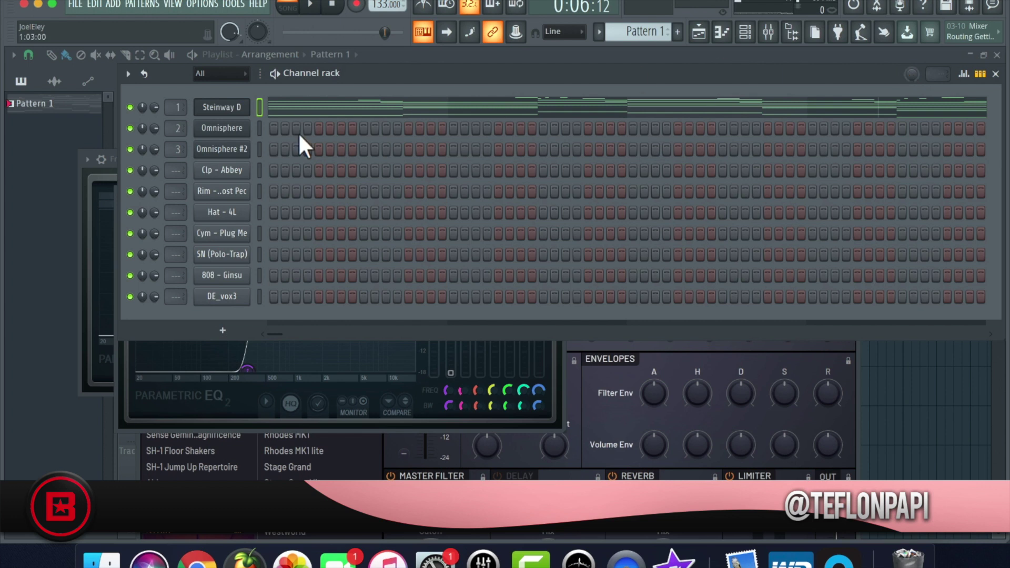
right_click(207, 127)
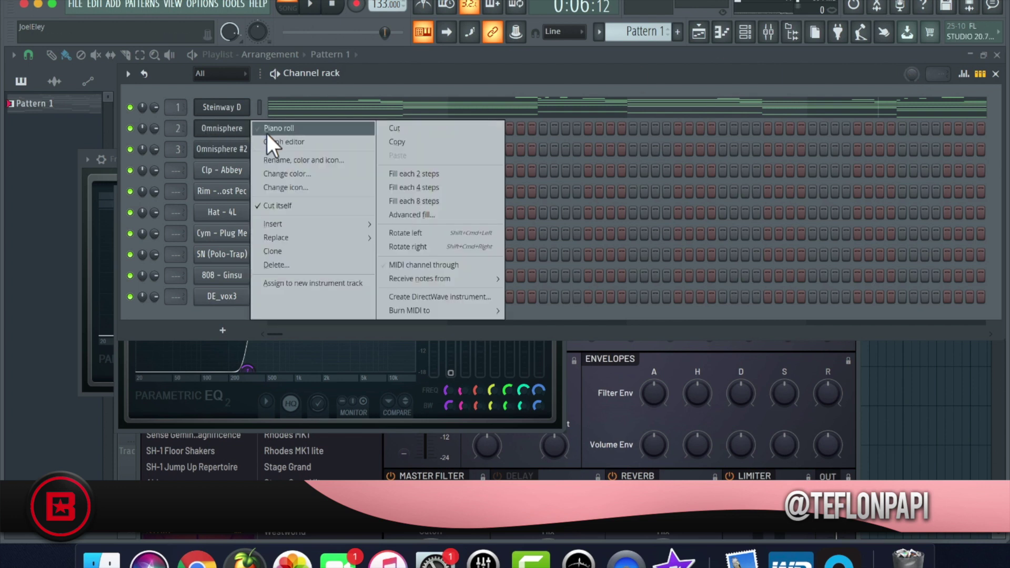
left_click(268, 131)
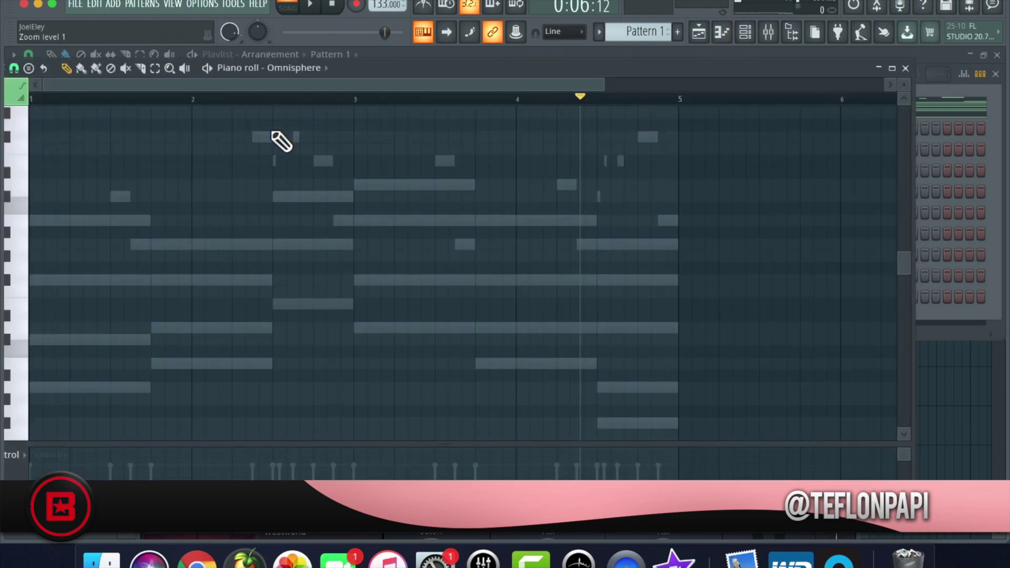
Draw a very short A6 at bar 1, a long B6 up to the second chord, and an A6 from there to bar 2.
scroll(82, 232, "up", 2, "ctrl")
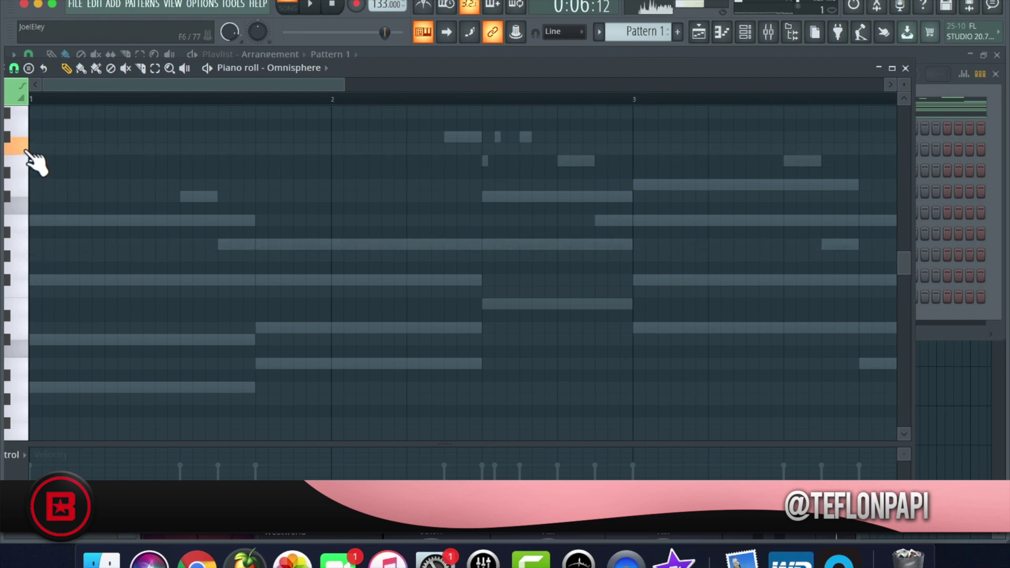
scroll(39, 179, "up", 2)
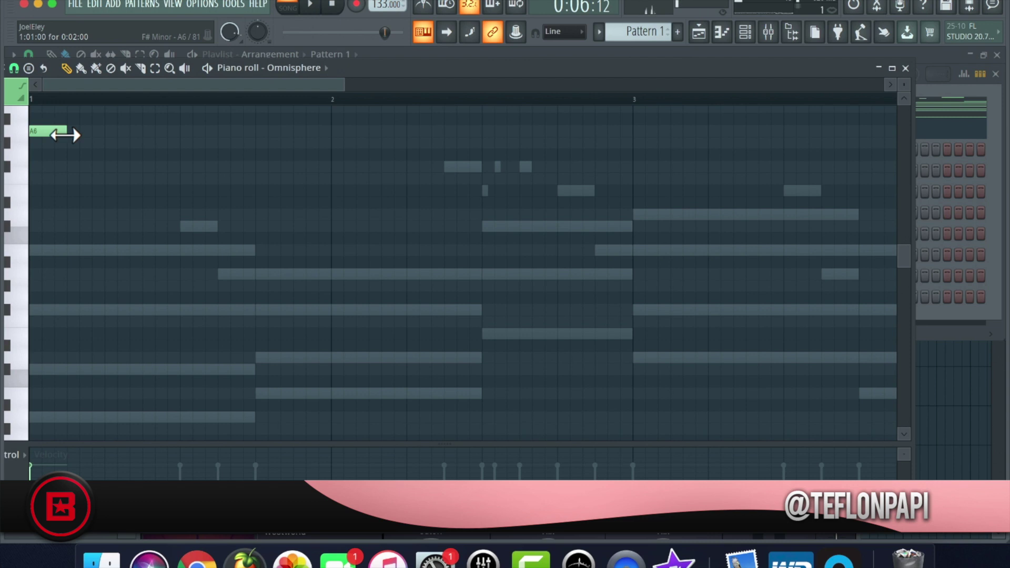
scroll(47, 217, "up", 2, "ctrl")
scroll(46, 217, "up", 6)
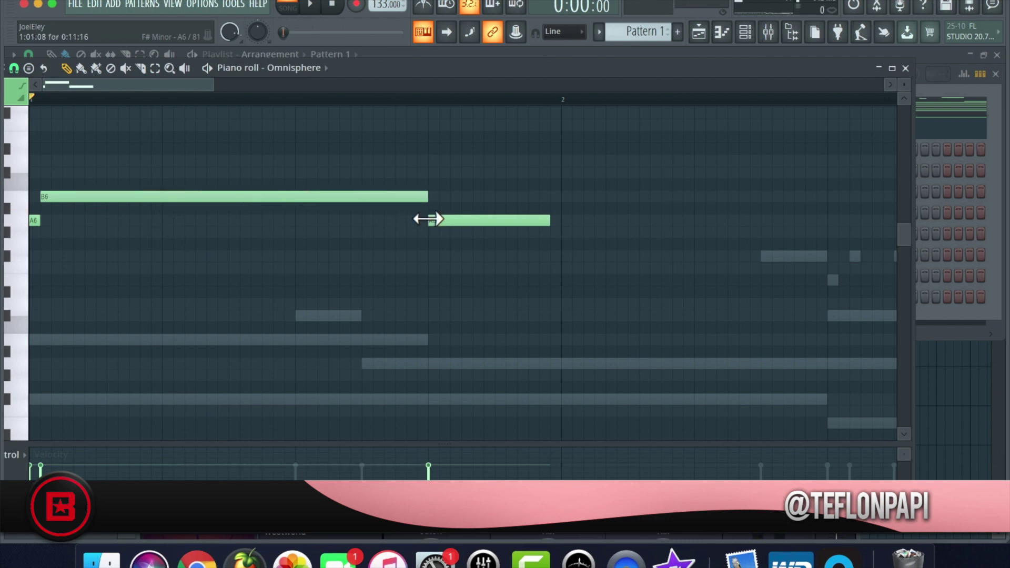
mouse_move(554, 221)
left_mouse_down()
mouse_move(565, 221)
mouse_move(556, 225)
left_mouse_up()
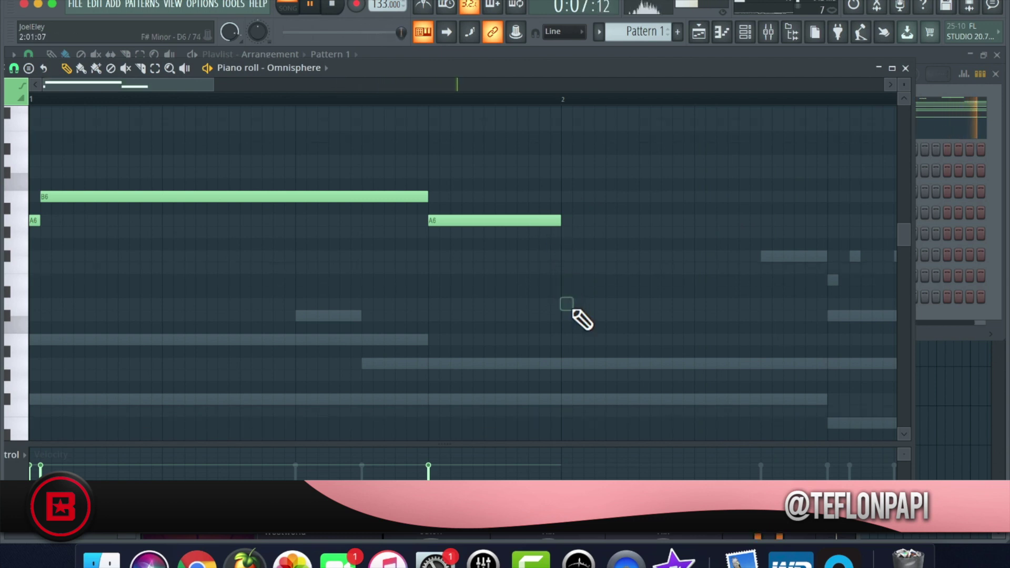
Extend the second A6 note so it ends at the start of bar 3.
left_click_drag(561, 220, 816, 220)
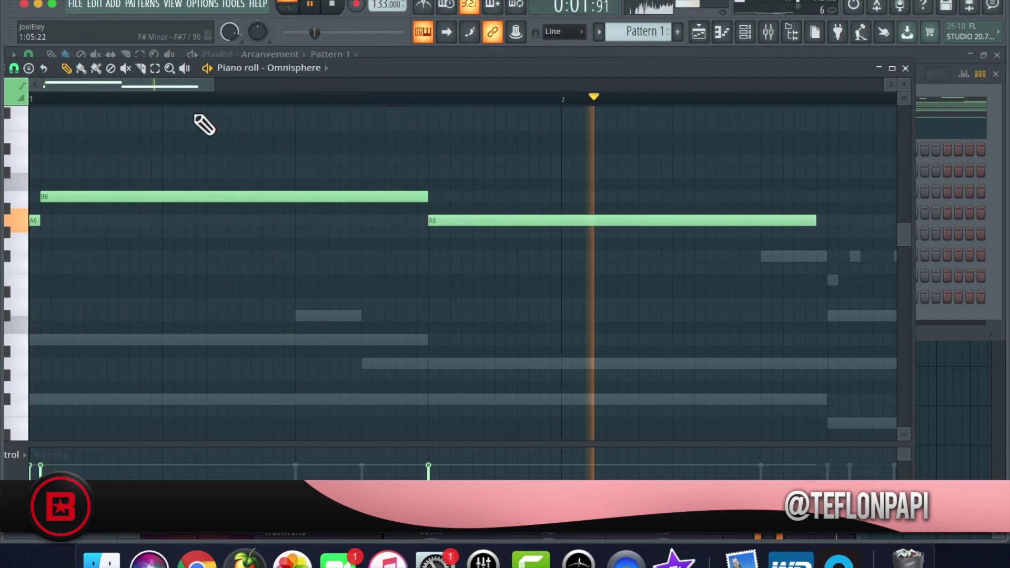
left_click_drag(207, 84, 282, 88)
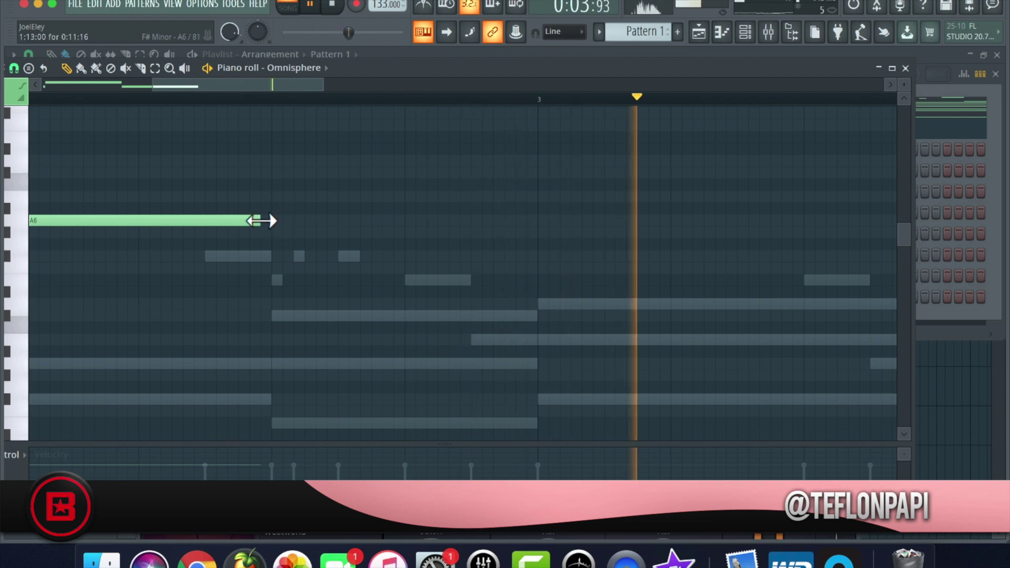
left_click_drag(266, 218, 269, 218)
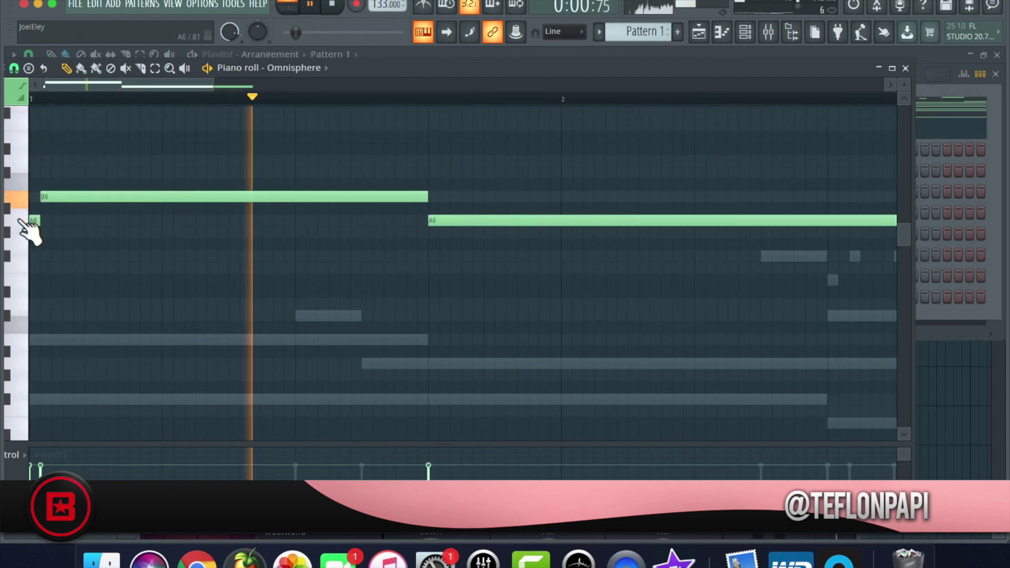
left_click_drag(133, 84, 278, 84)
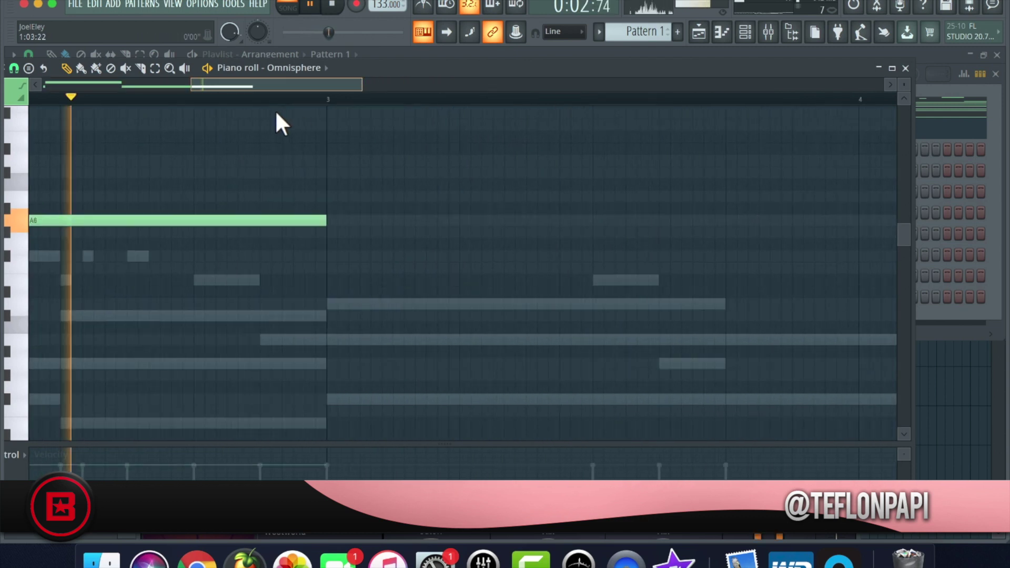
Draw a very short D6 at the start of bar 3, followed by a long E6 ending at the next chord change.
left_click(354, 244)
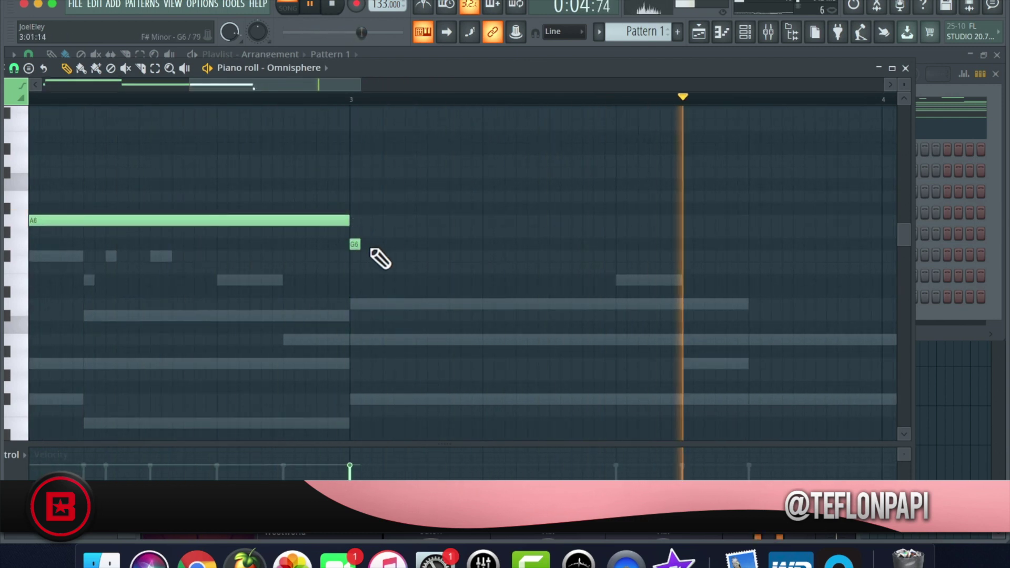
left_click_drag(354, 244, 354, 295)
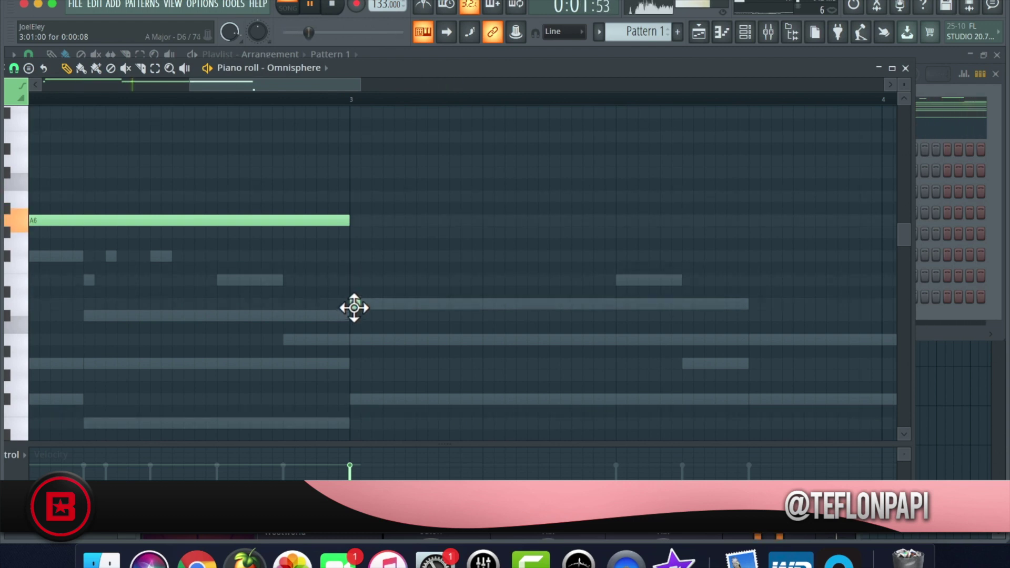
left_click(361, 245)
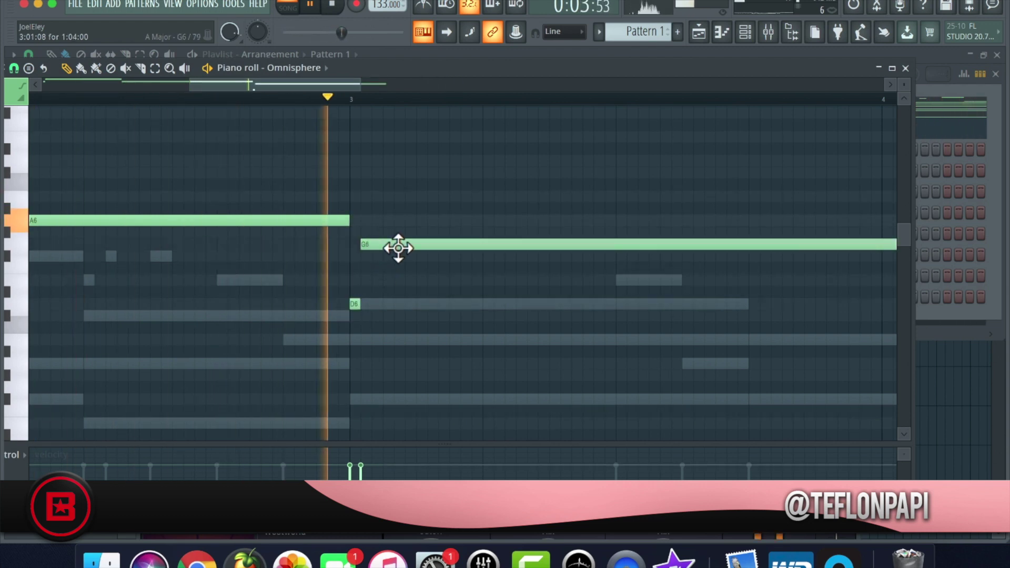
left_click_drag(399, 248, 396, 286)
left_click_drag(338, 84, 386, 84)
left_click_drag(782, 273, 587, 293)
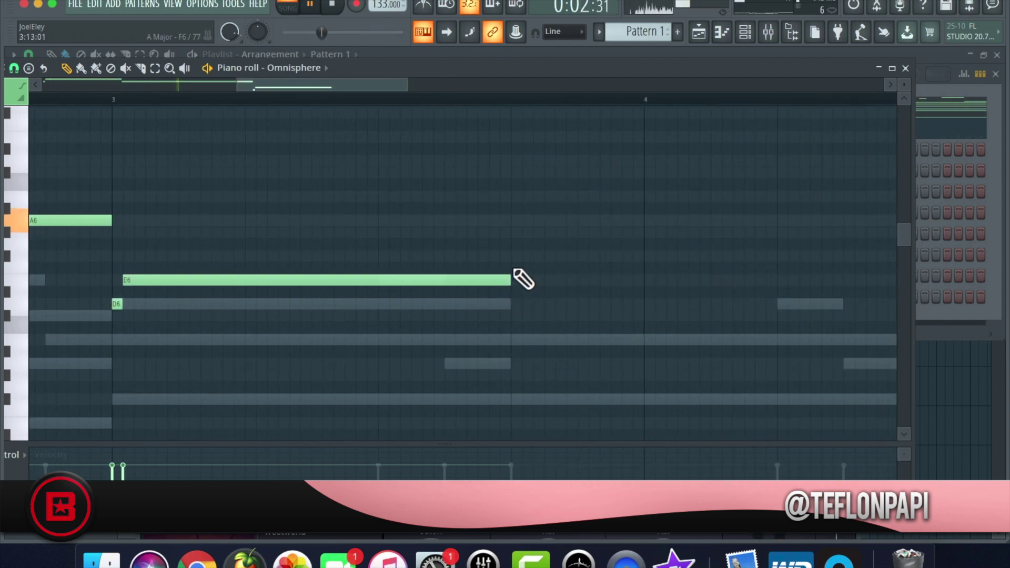
Place a long D6 directly after the E6, starting at step 13 of bar 3.
left_click(510, 292)
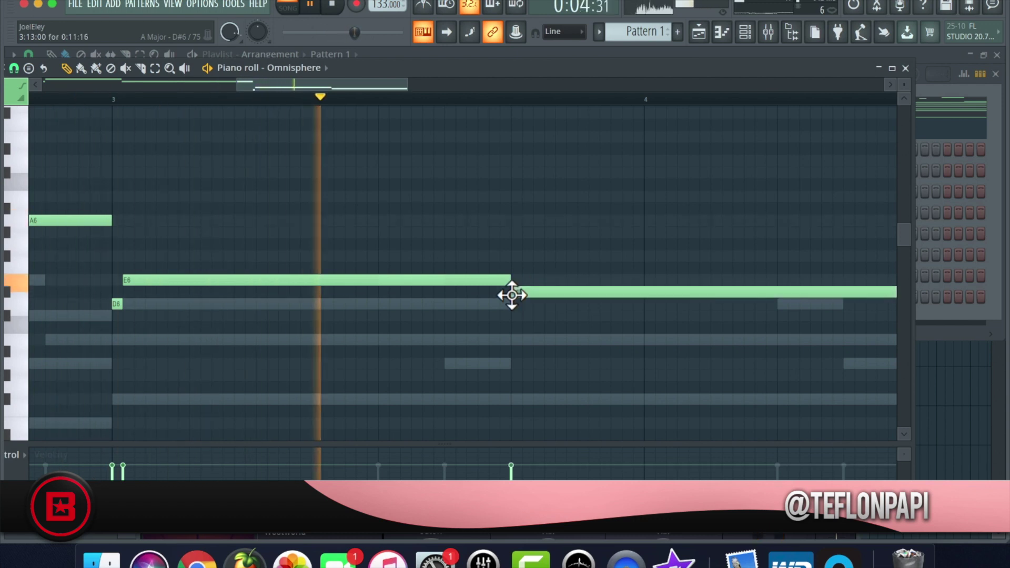
double_click(511, 292)
left_click(594, 174)
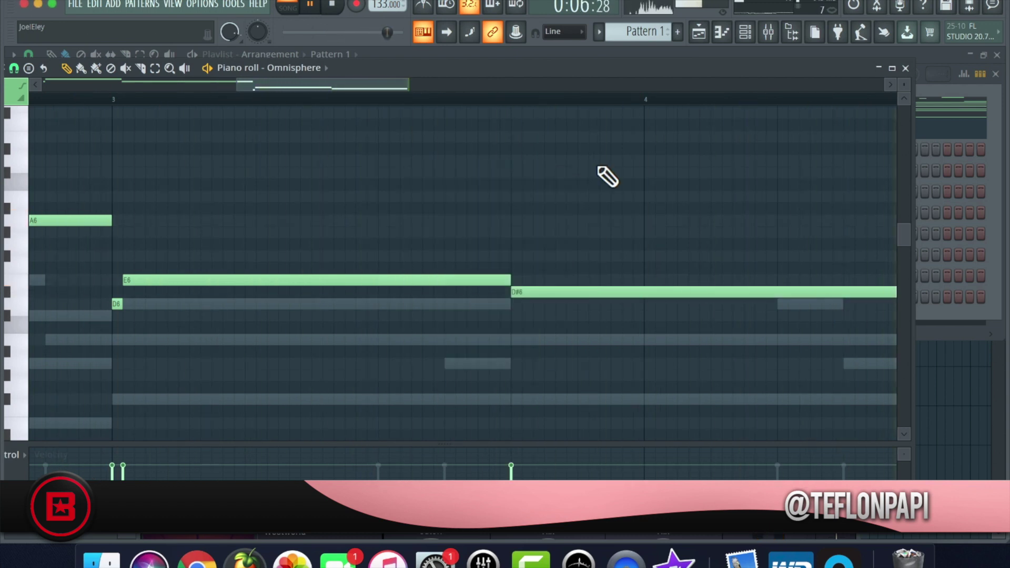
left_click_drag(575, 291, 576, 303)
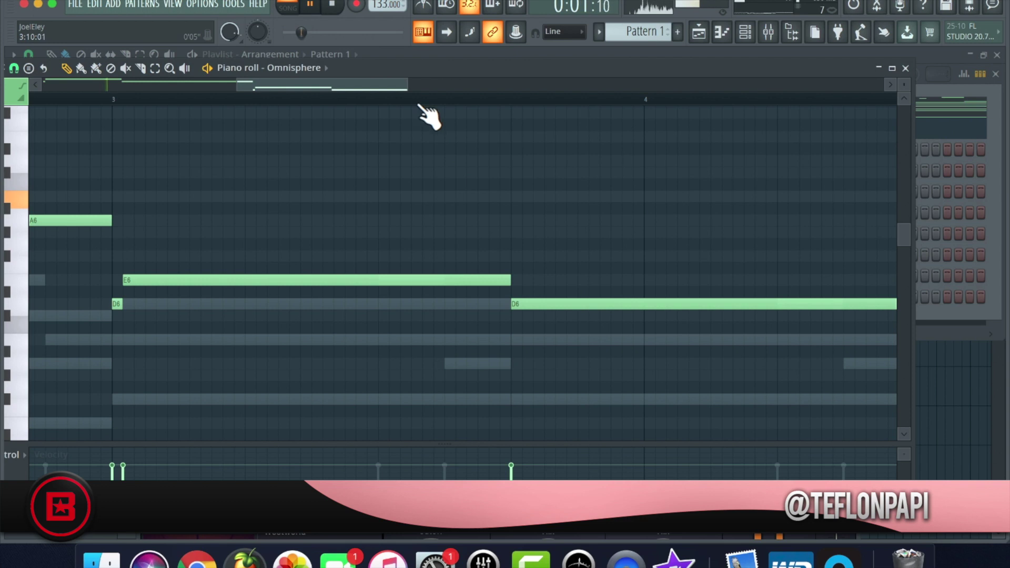
Add an F#6 directly after the D6, from step 9 of bar 4 to the start of bar 5, and play the melody back.
left_click_drag(391, 80, 427, 82)
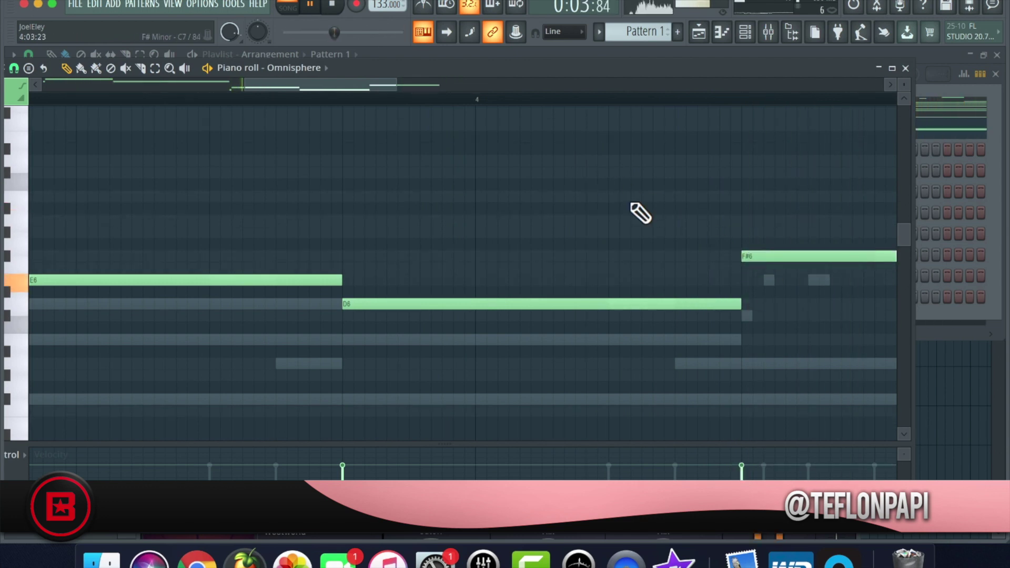
left_click_drag(372, 87, 489, 83)
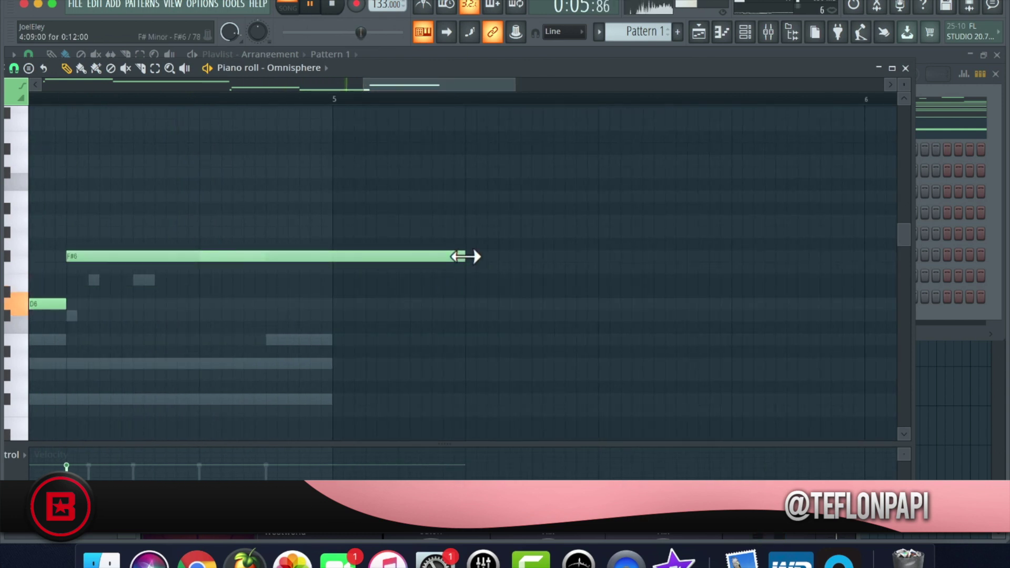
left_click_drag(491, 83, 301, 82)
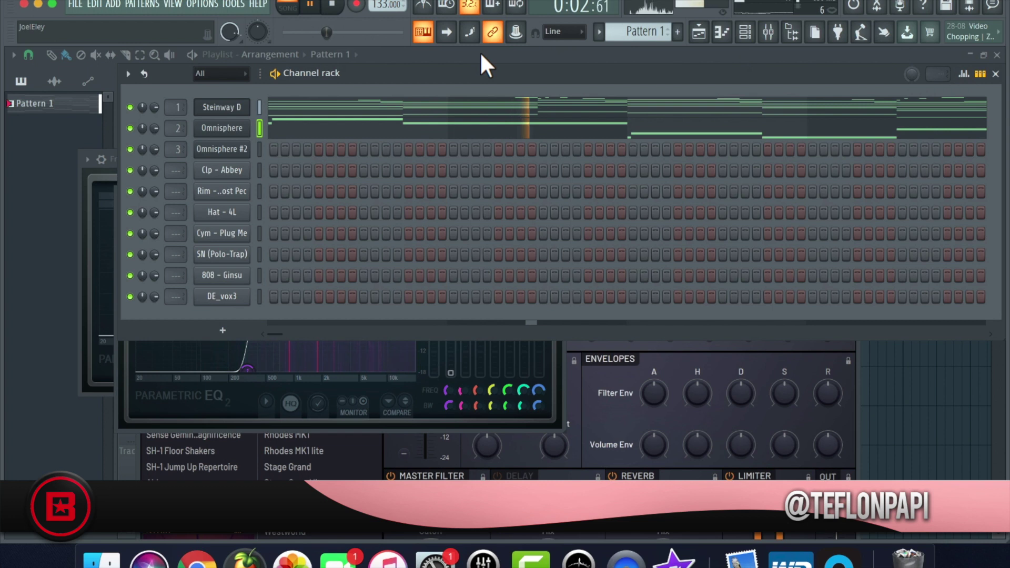
key("space")
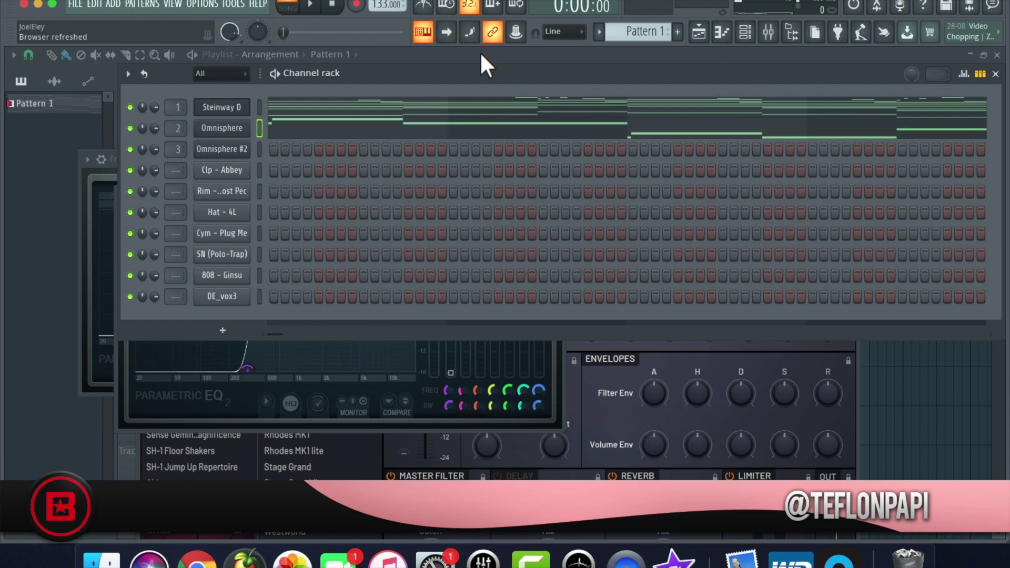
Place a six-step B6 in the Omnisphere #2 piano roll, starting at step 9 of bar 4.
left_click(20, 220)
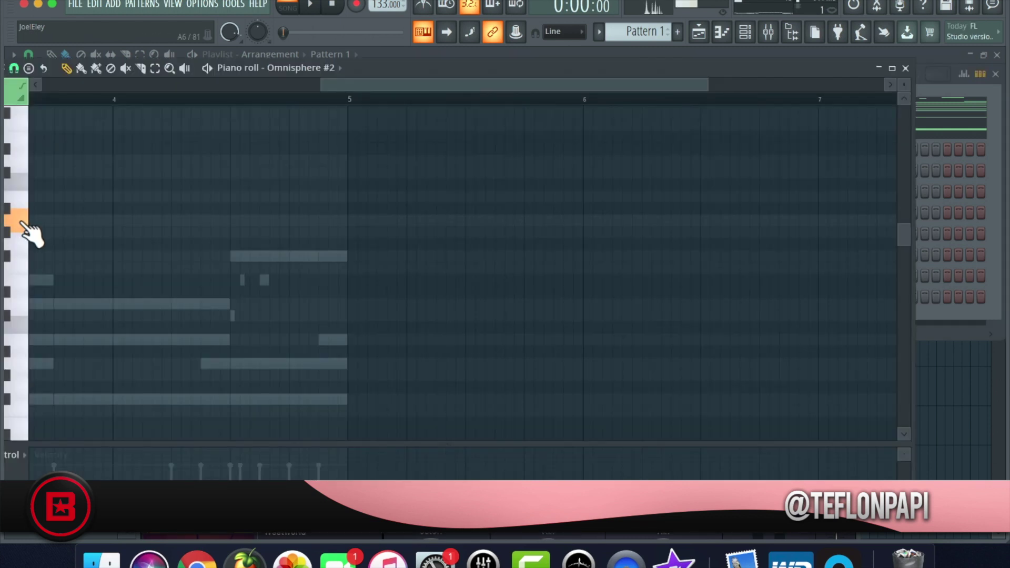
mouse_move(21, 223)
left_mouse_down()
mouse_move(7, 314)
mouse_move(10, 234)
left_mouse_up()
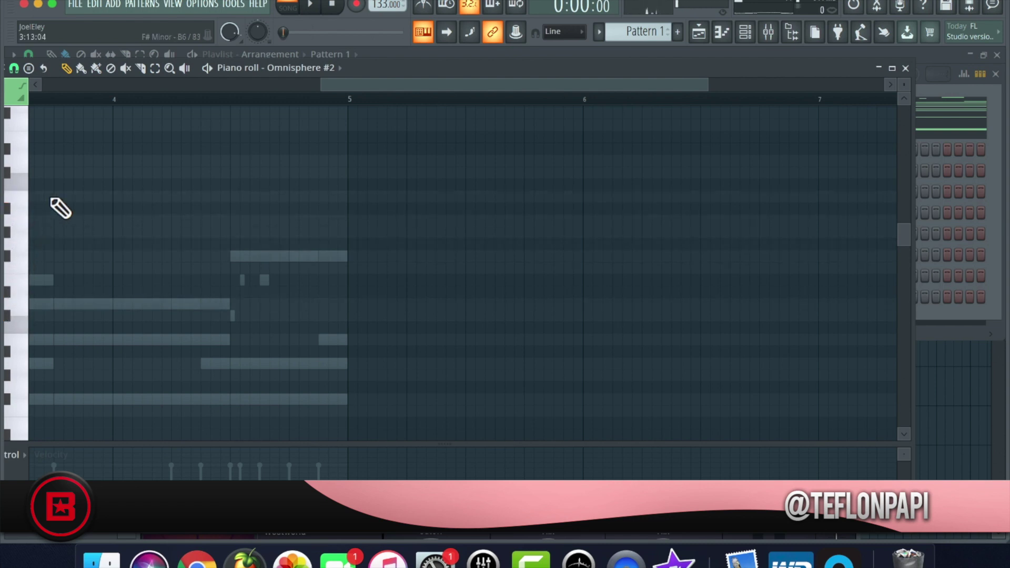
left_click(117, 196)
left_click_drag(133, 193, 222, 192)
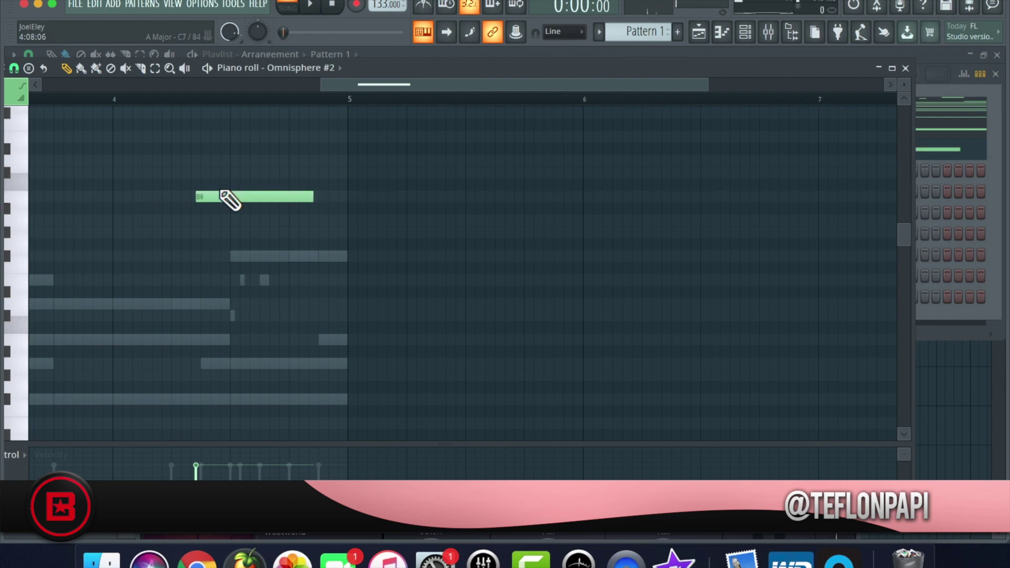
left_click_drag(230, 188, 285, 201)
right_click(245, 188)
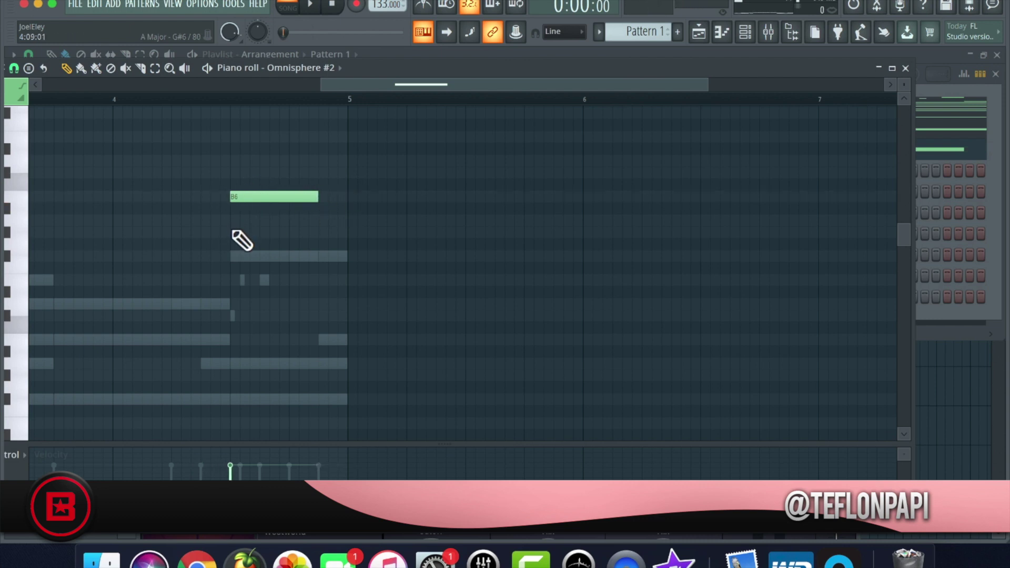
Add F#6 and D#6 notes of the same length under the B6, and play the chord back from bar 4.
left_click(237, 232)
left_click_drag(253, 233, 252, 257)
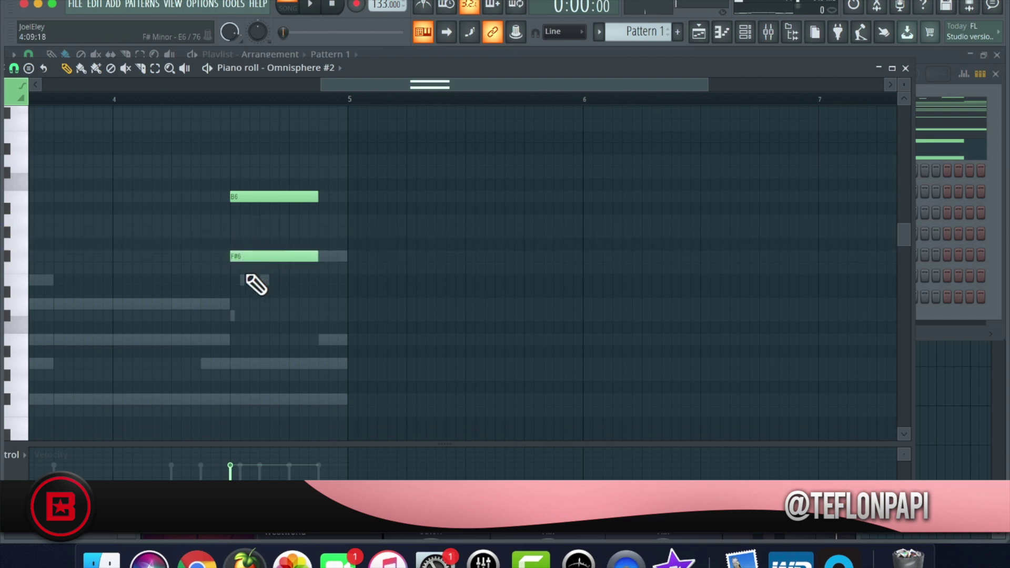
left_click(234, 289)
key("space")
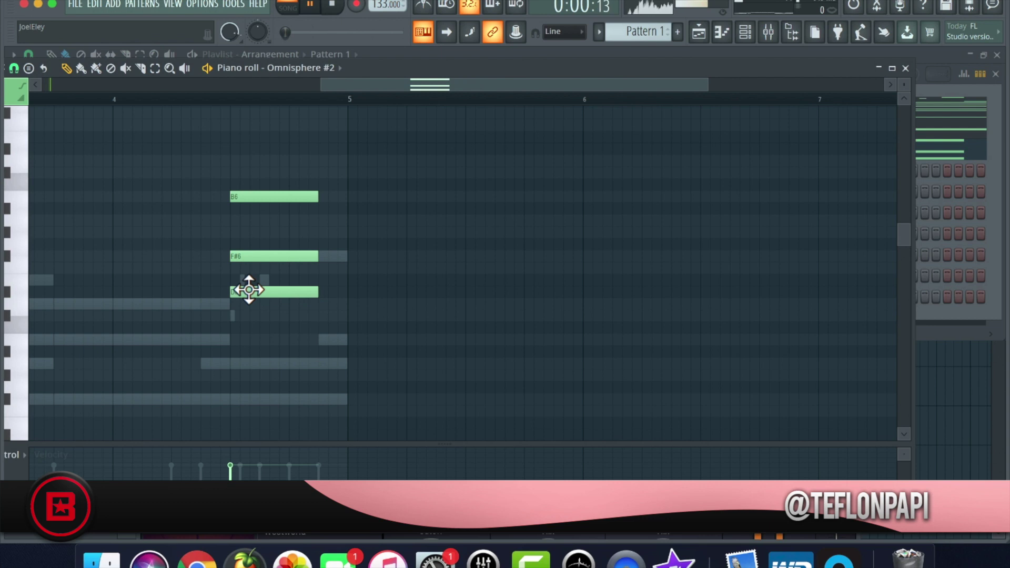
left_click(177, 100)
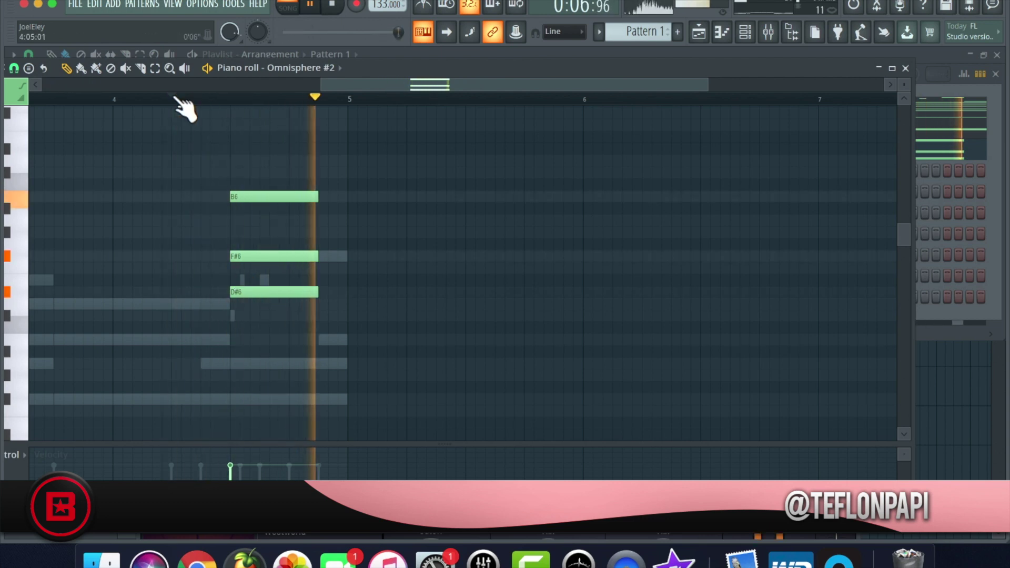
key("space")
Lower the D#6 to D6 and add short chromatic runs rising from A5 before the chord and falling to G#5 after it.
left_click_drag(264, 294, 264, 306)
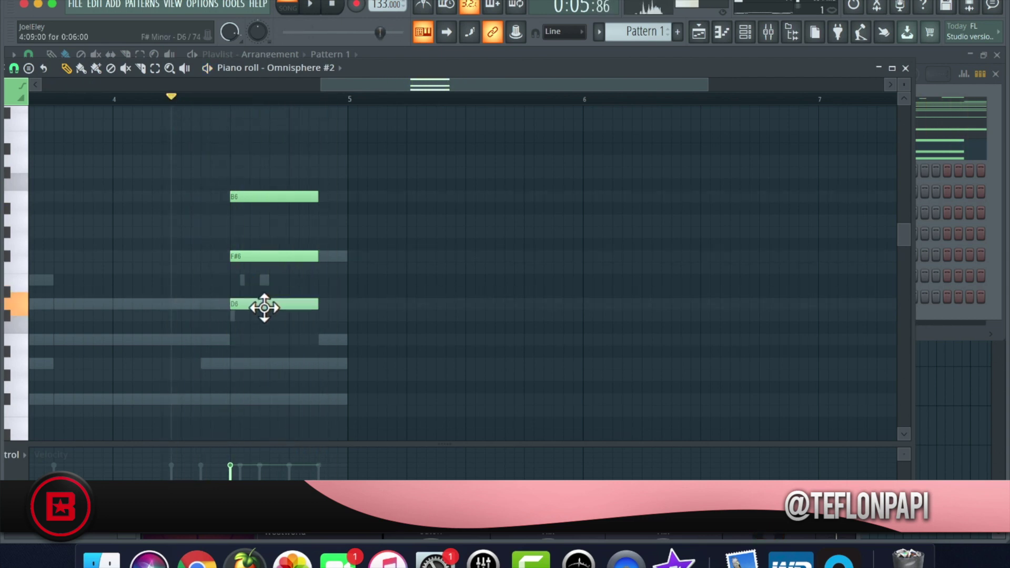
key("space")
key("space")
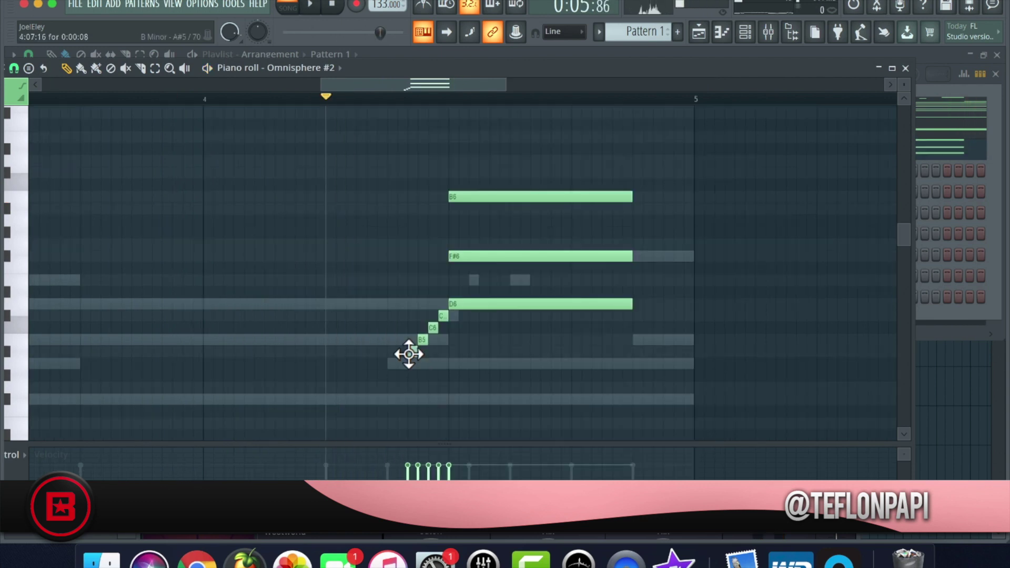
key("space")
key("space")
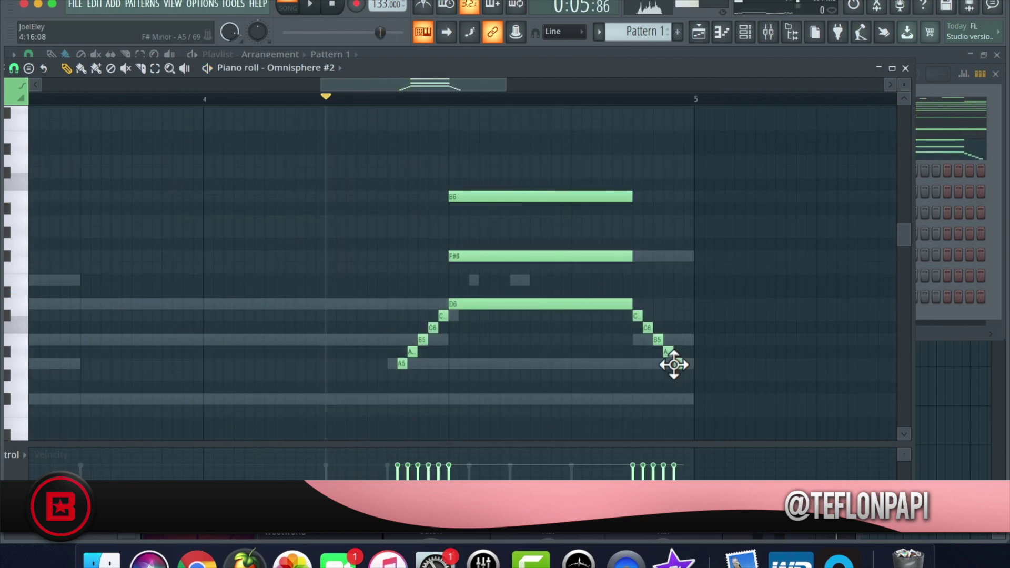
key("space")
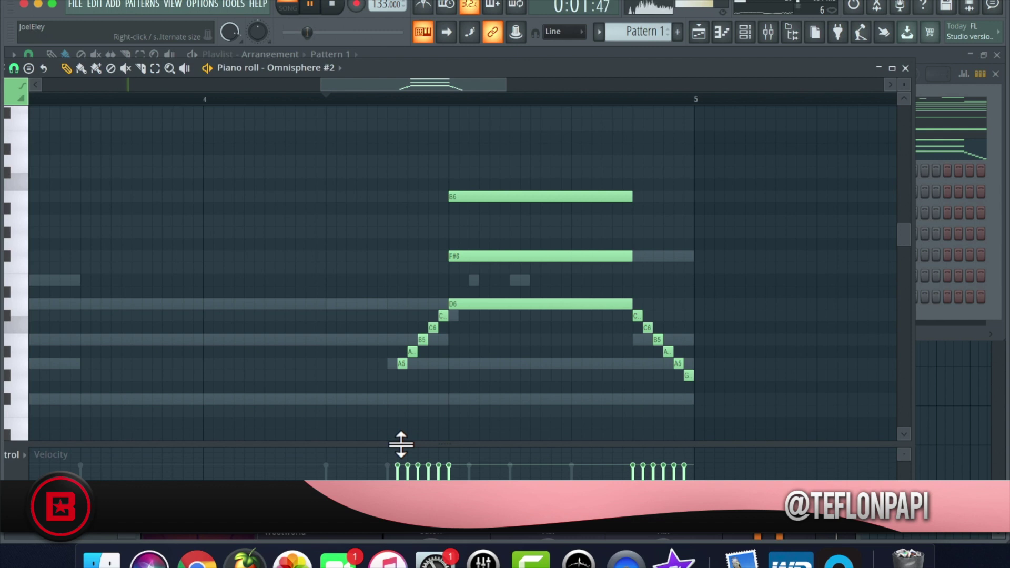
Raise the velocity of the short run notes before and after the chord, keeping the chord notes at 77%.
left_click_drag(441, 439, 498, 432)
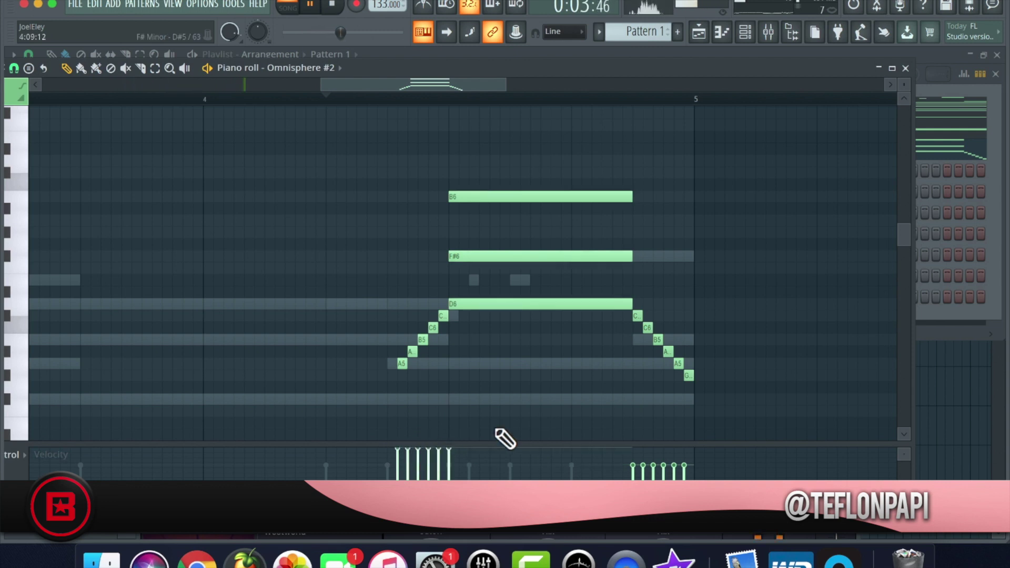
left_click(449, 466)
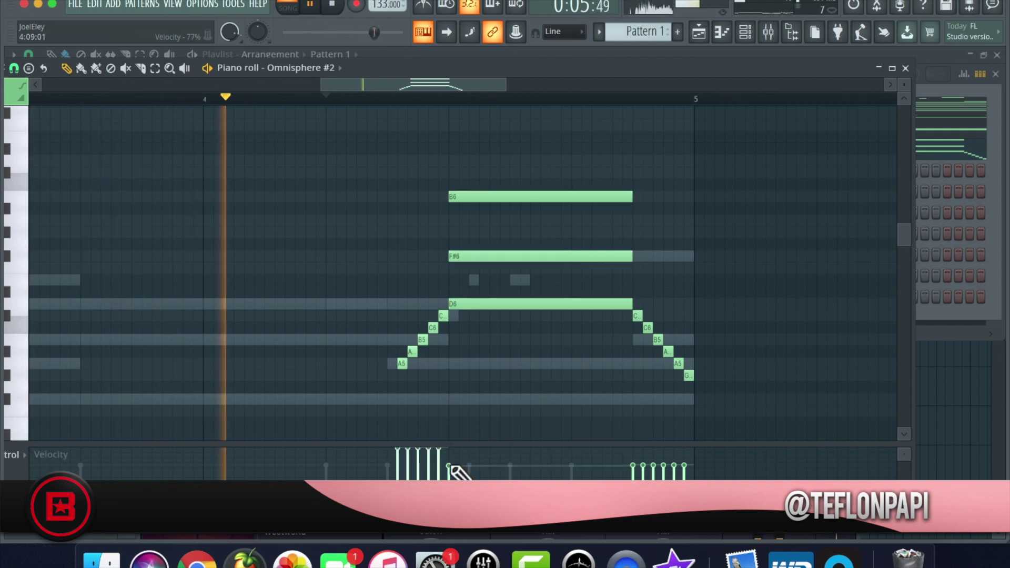
left_click_drag(635, 458, 702, 456)
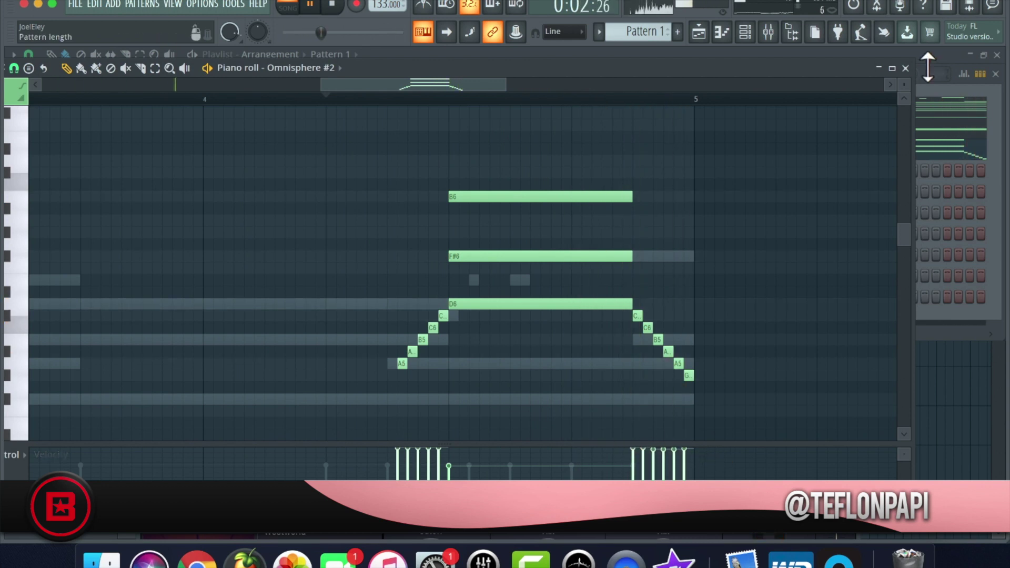
Close the Omnisphere #2 piano roll, add Clp - Abbey hits on step 9 of every bar, and start playback.
left_click(905, 68)
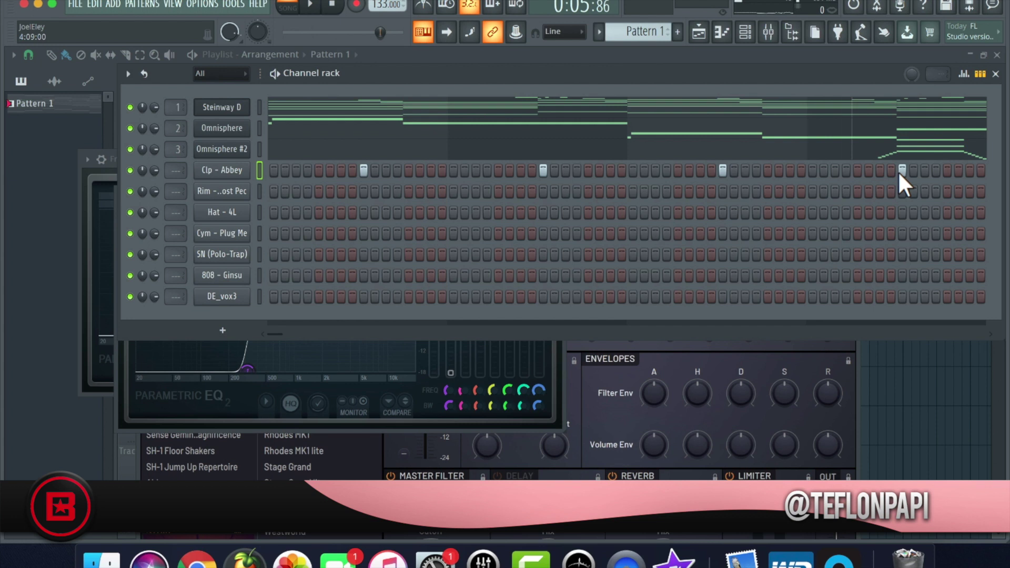
key("space")
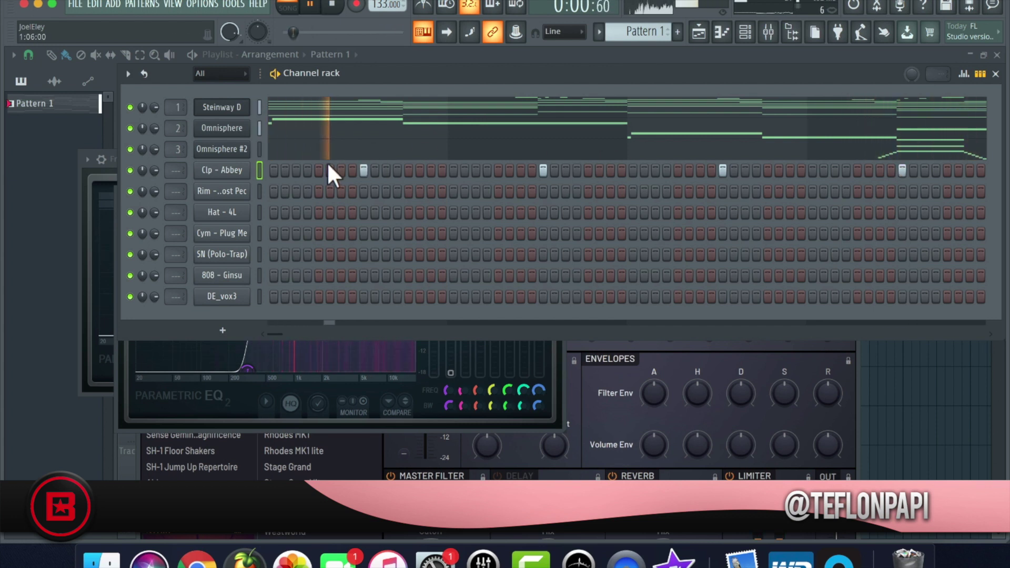
Add rim hits on steps 3 and 7 of each of the four bars.
left_click(340, 190)
left_click(296, 191)
left_click(520, 191)
left_click(476, 191)
left_click(700, 190)
left_click(654, 191)
left_click(834, 191)
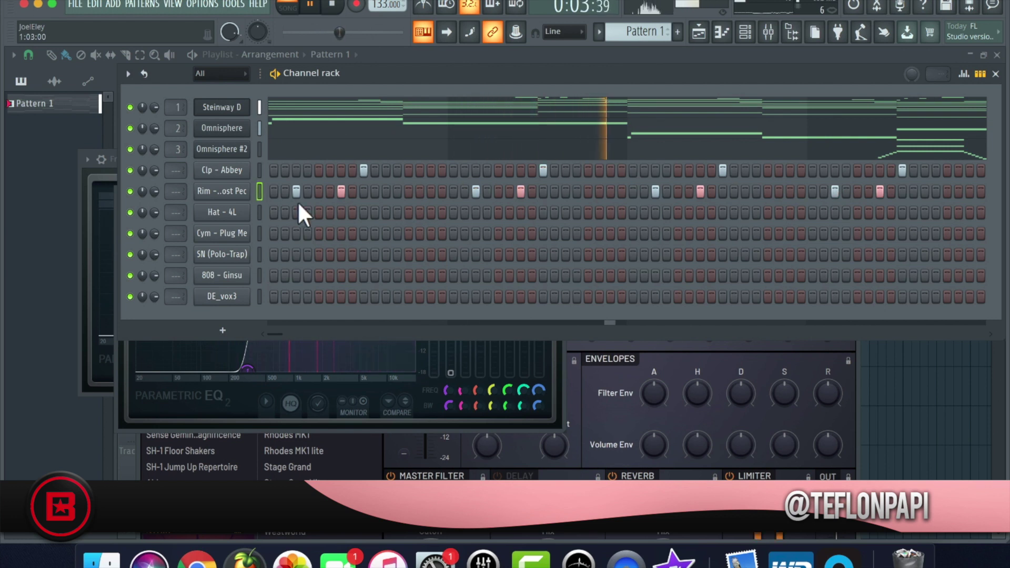
Add a Cym - Plug Me hit on step 13 of bar 4 and SN (Polo-Trap) hits on step 9 of every bar.
left_click(946, 231)
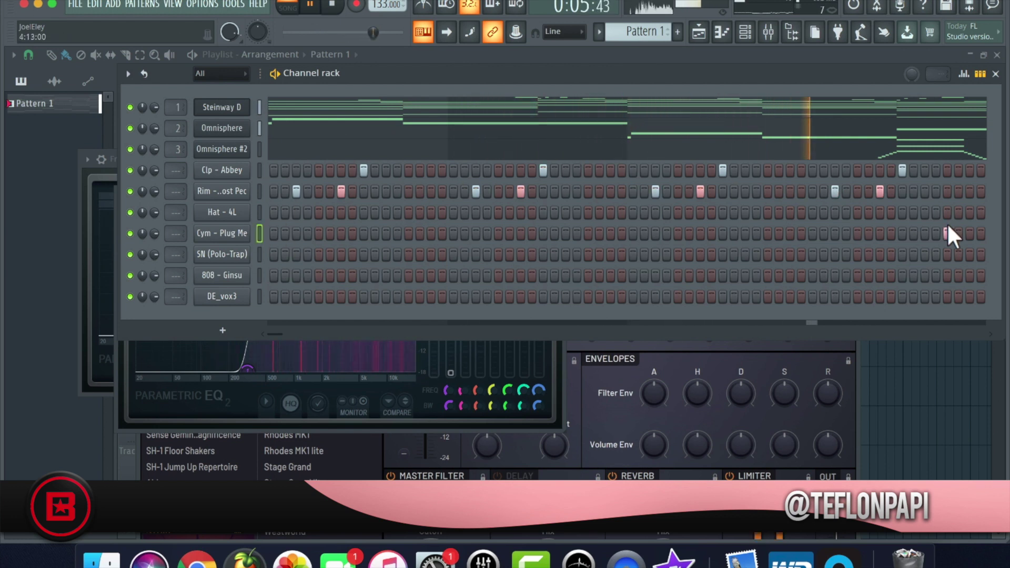
left_click(364, 255)
left_click(543, 254)
left_click(723, 254)
left_click(902, 254)
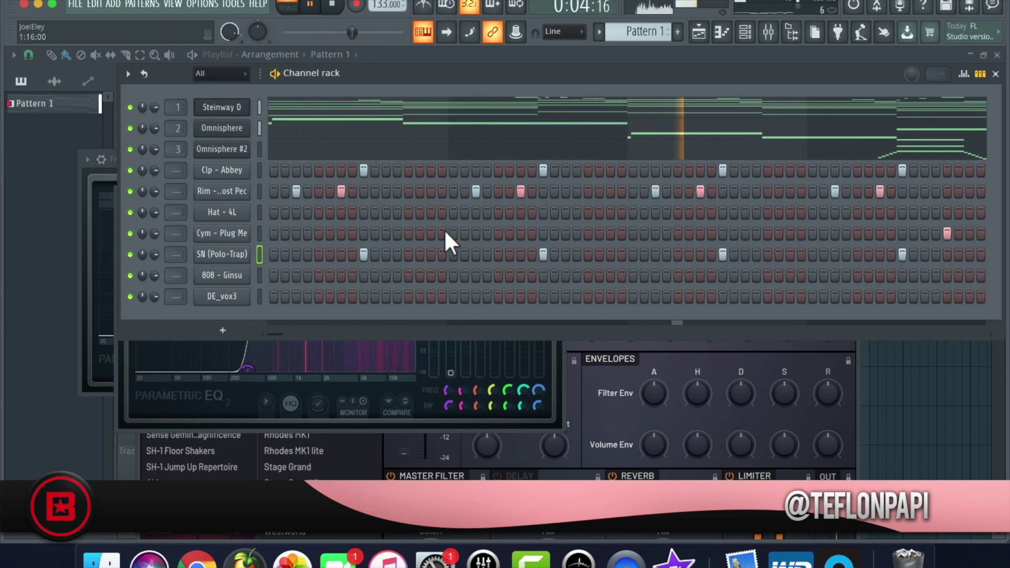
Add a DE_vox3 hit on step 9 of bar 4 and set the sample's gain boost to 20%.
left_click(902, 296)
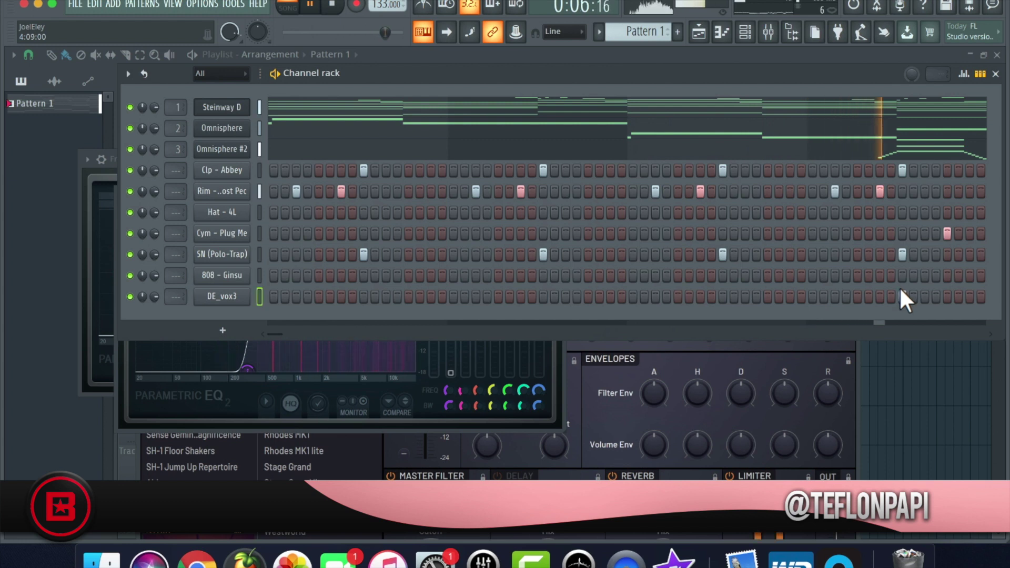
left_click(232, 299)
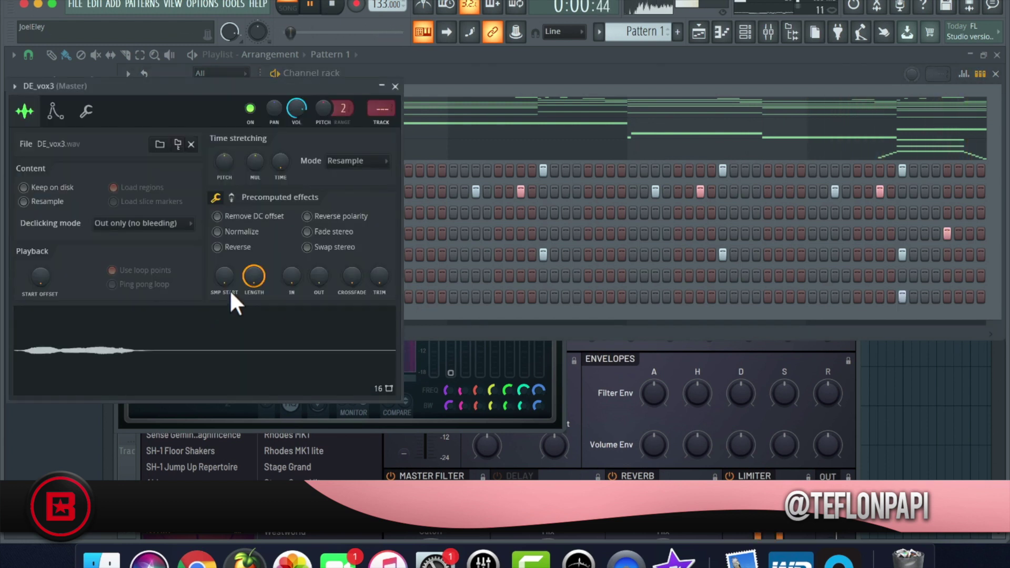
left_click(231, 198)
left_click_drag(224, 222, 225, 211)
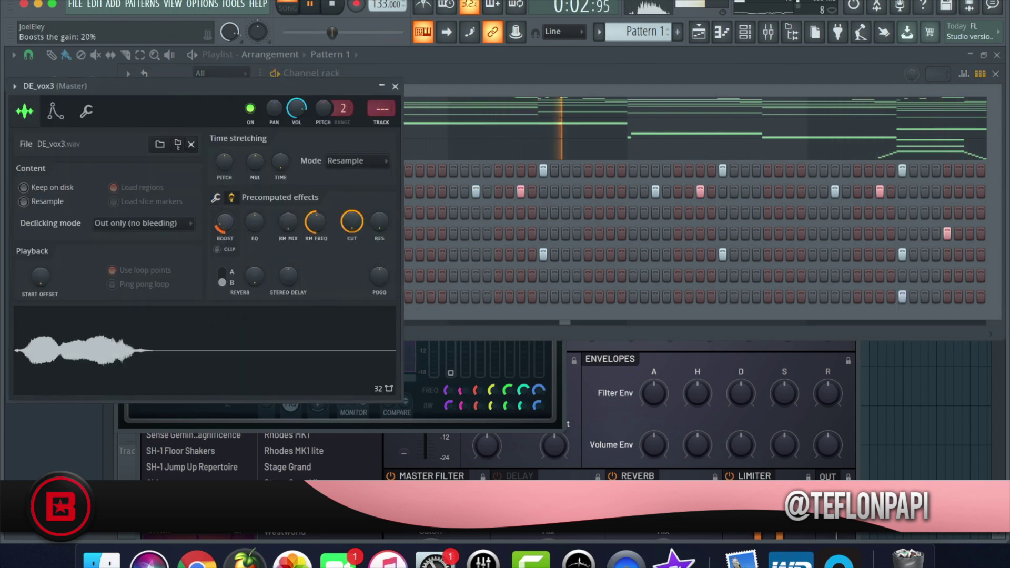
left_click(395, 86)
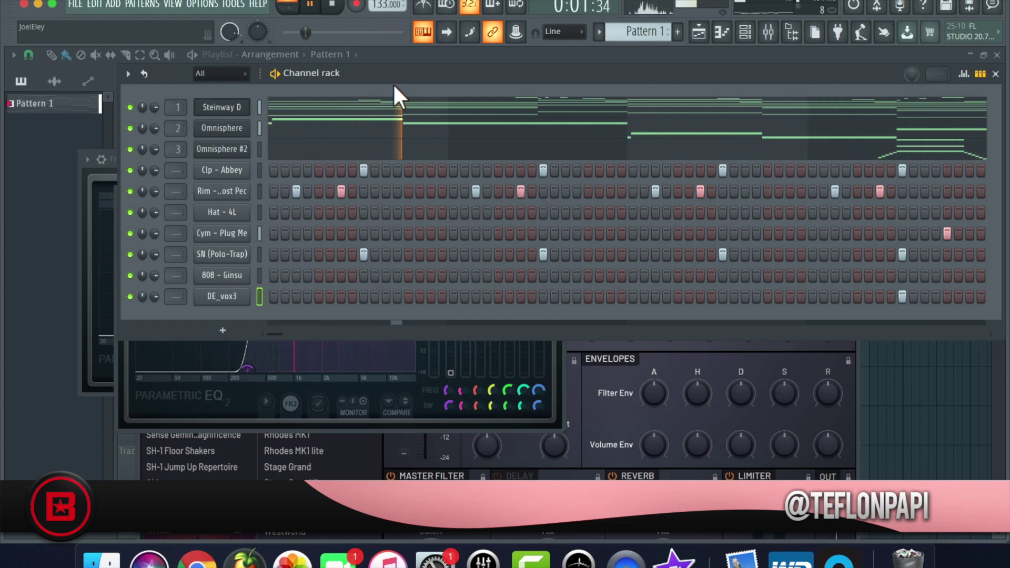
Open the piano roll of the 808 - Ginsu channel.
right_click(206, 270)
left_click(247, 273)
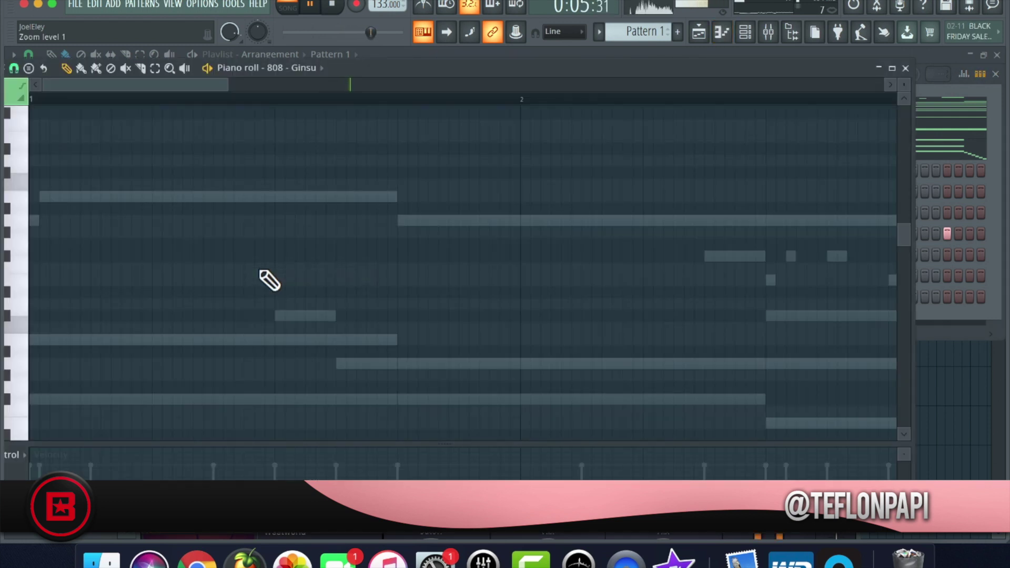
Switch the Cut itself option for the 808 - Ginsu channel and reopen its piano roll.
left_click(905, 68)
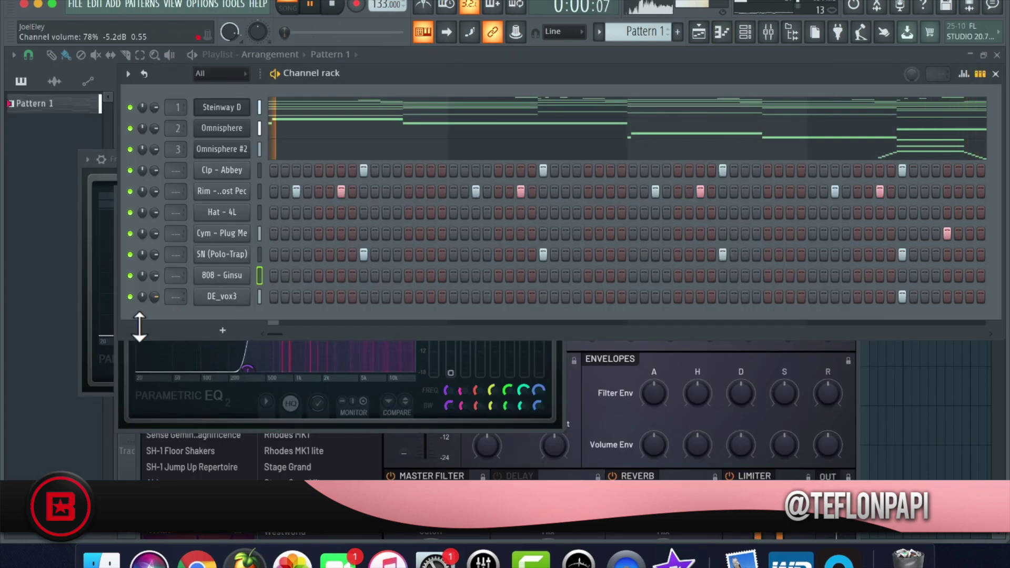
right_click(231, 270)
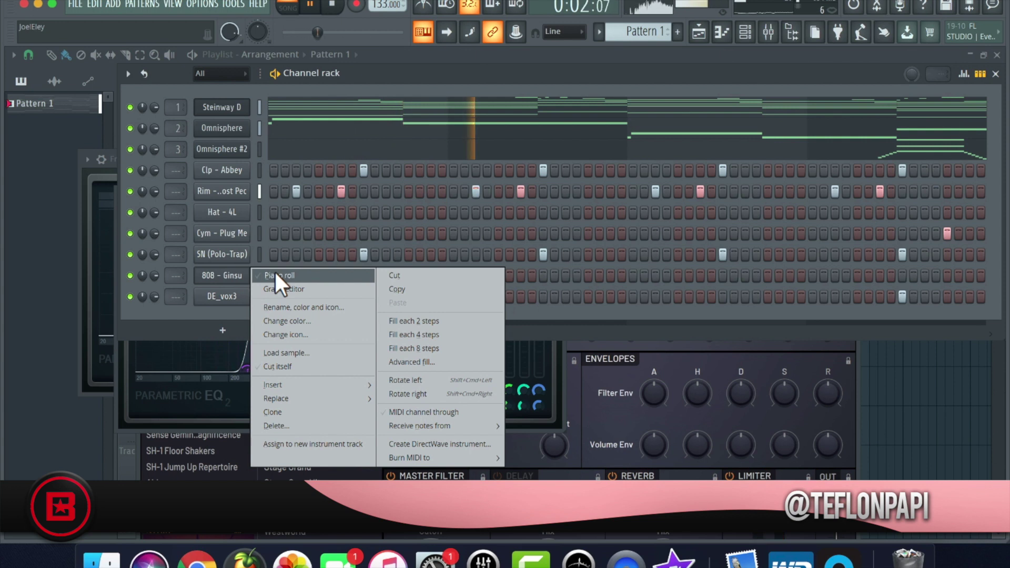
left_click(290, 367)
right_click(240, 273)
left_click(275, 275)
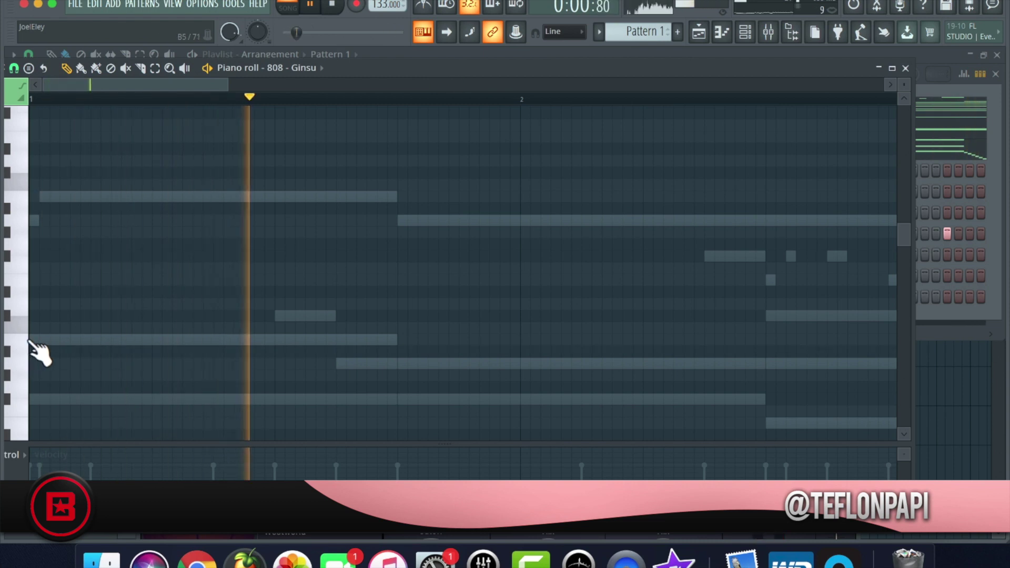
Place C#5 808 notes on steps 1 and 7 of bar 1 and play the pattern to check their timing.
scroll(40, 354, "down", 4)
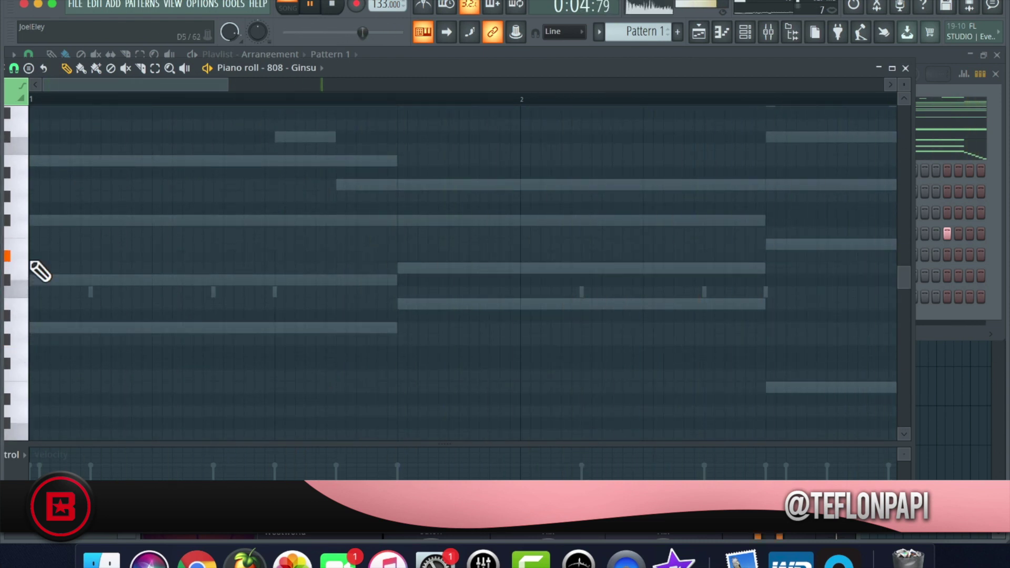
left_click(33, 256)
left_click_drag(36, 257, 62, 290)
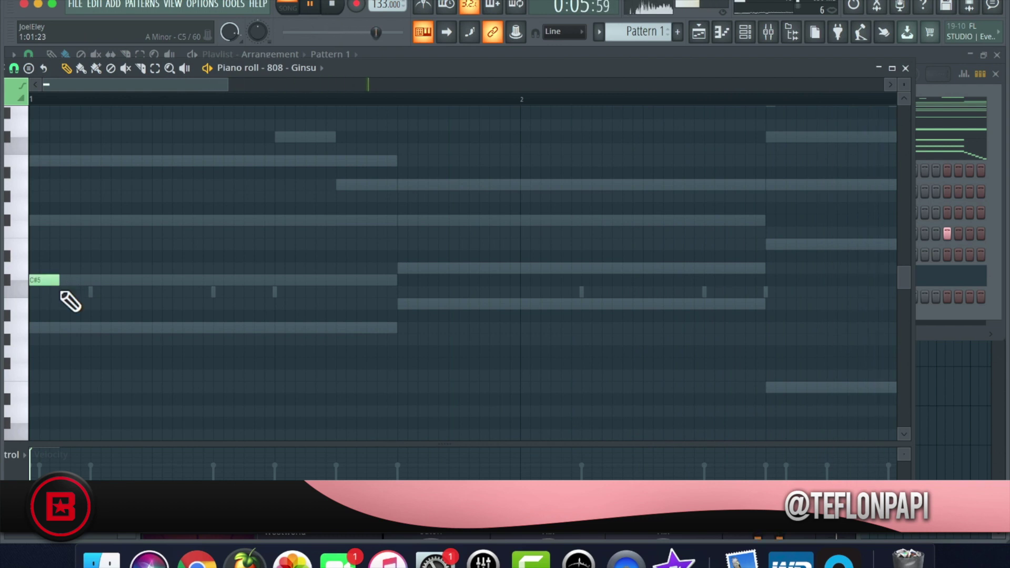
scroll(106, 291, "down", 3)
left_click(118, 280)
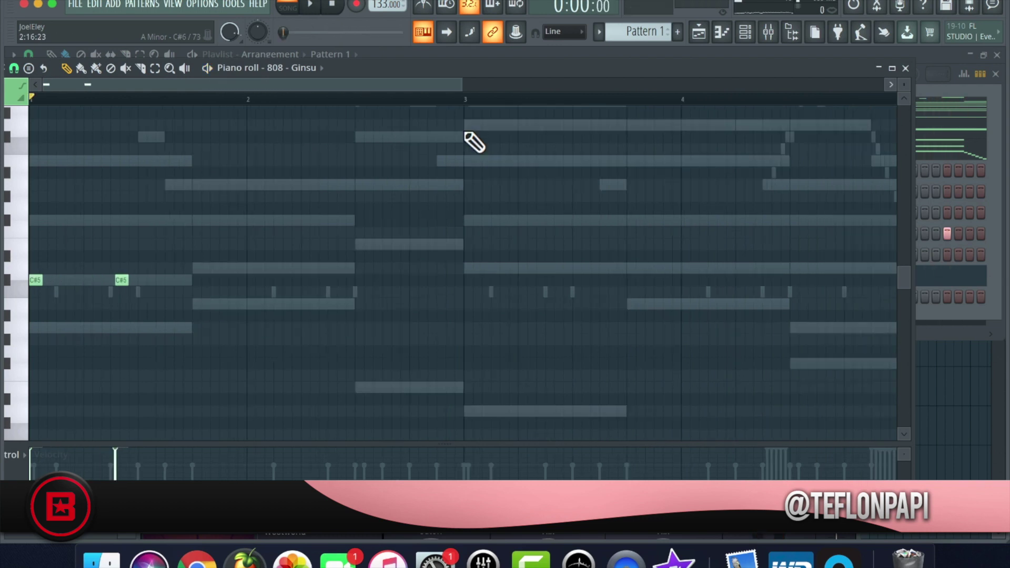
key("space")
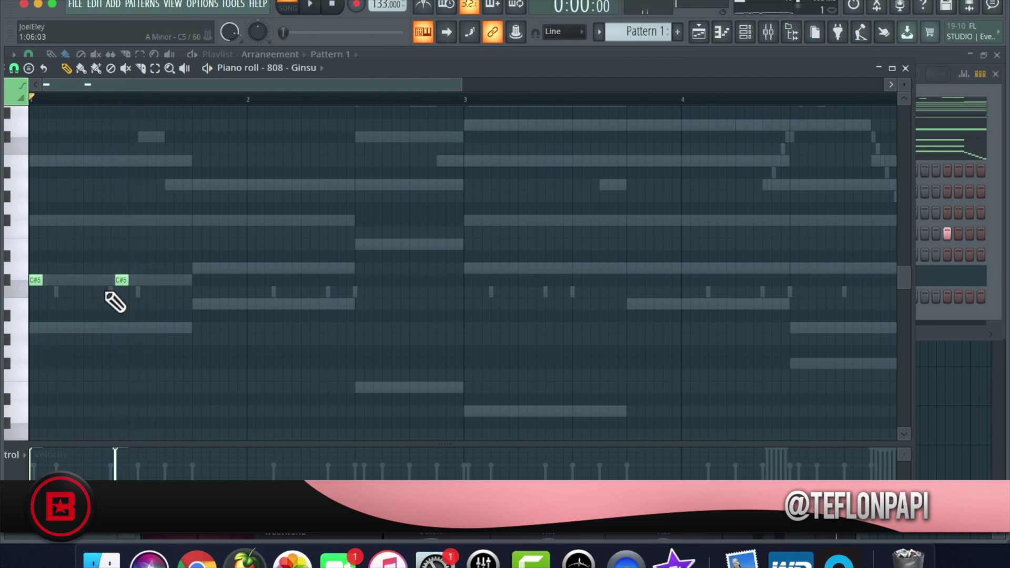
key("space")
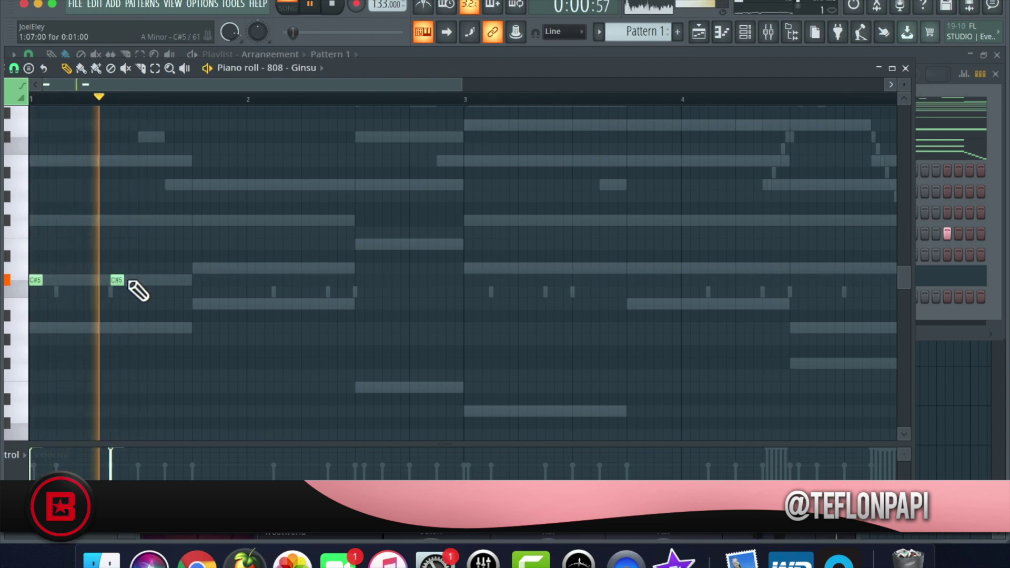
key("space")
Add B4 808 notes on step 13 of bar 1 and step 5 of bar 2, checking them in playback.
left_click(193, 292)
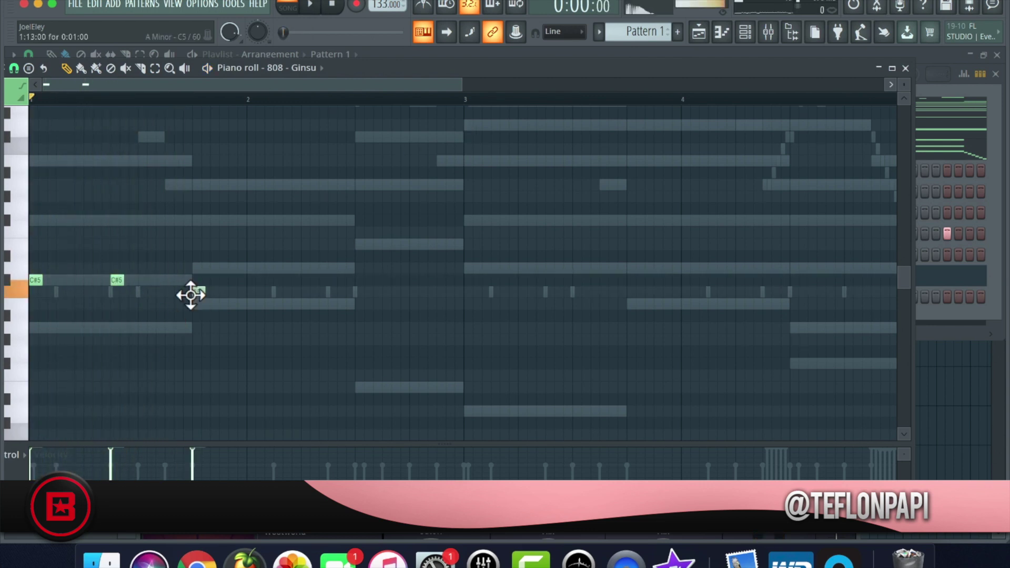
left_click_drag(199, 304, 198, 307)
key("space")
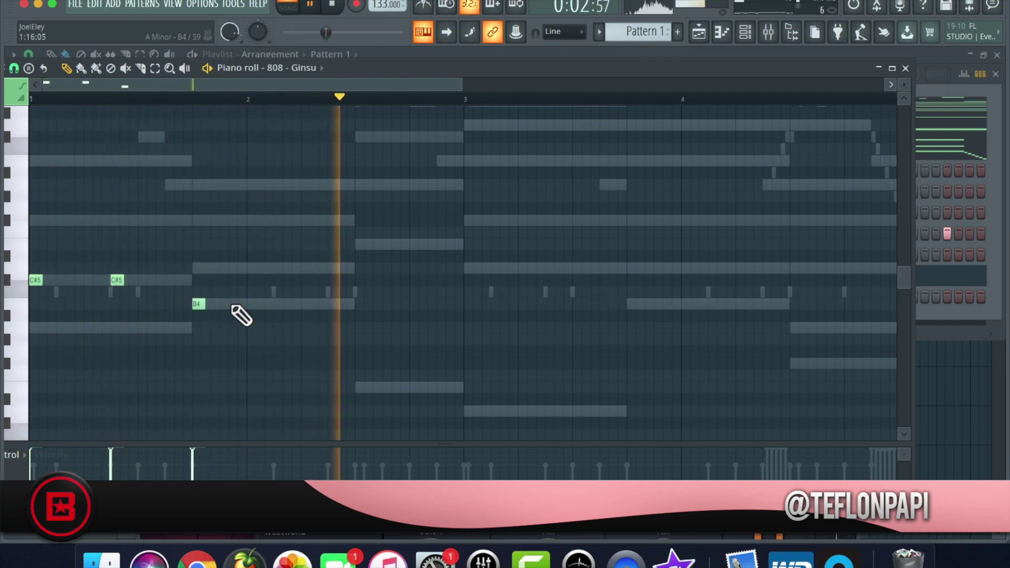
left_click(301, 305)
key("space")
key("space")
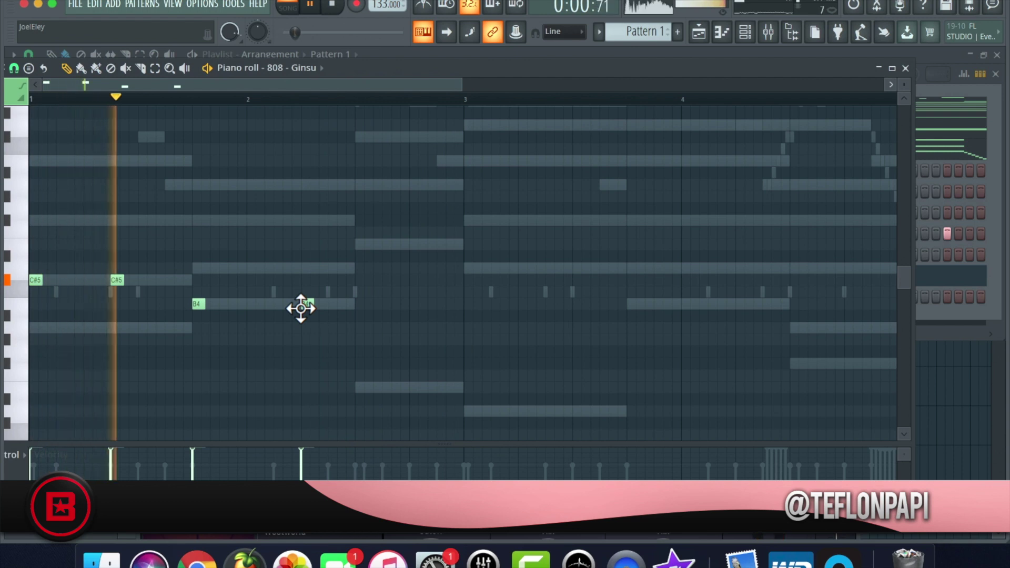
key("space")
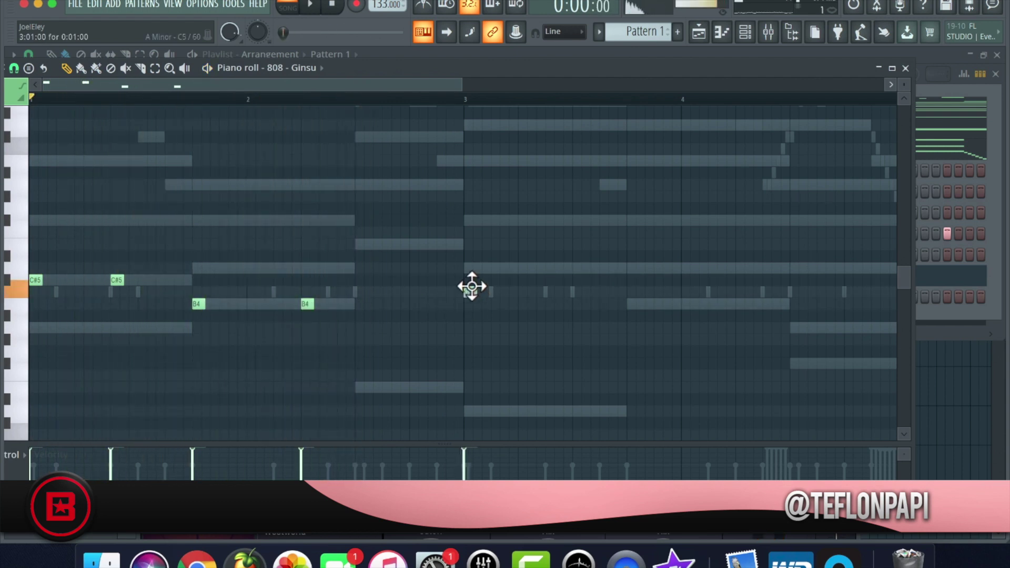
Add D5, C#5 and F#5 808 notes on steps 1, 5 and 13 of bar 3, and another F#5 on step 3 of bar 4.
left_click(469, 268)
key("space")
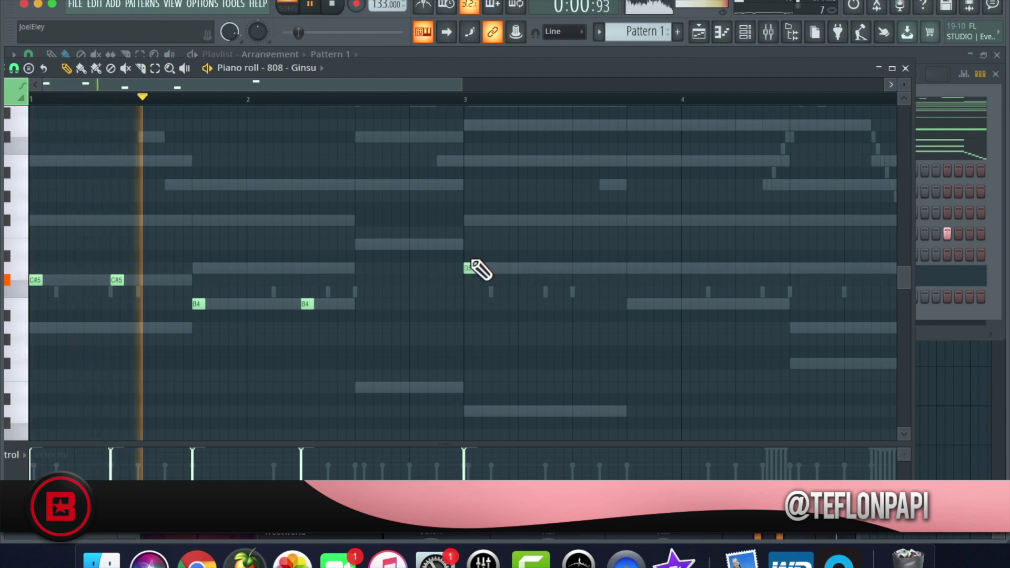
left_click(521, 280)
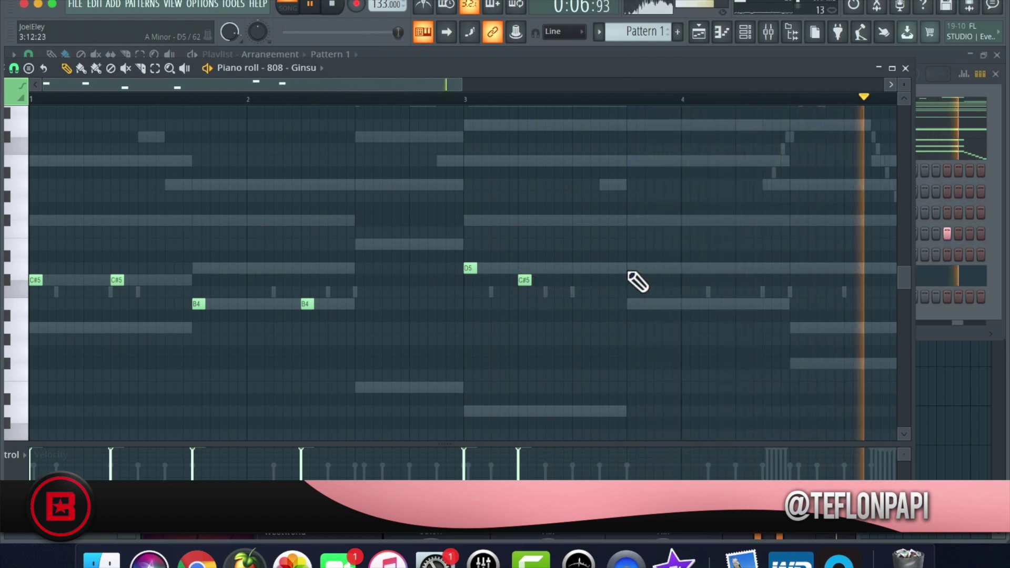
left_click(629, 268)
left_click_drag(631, 269, 630, 216)
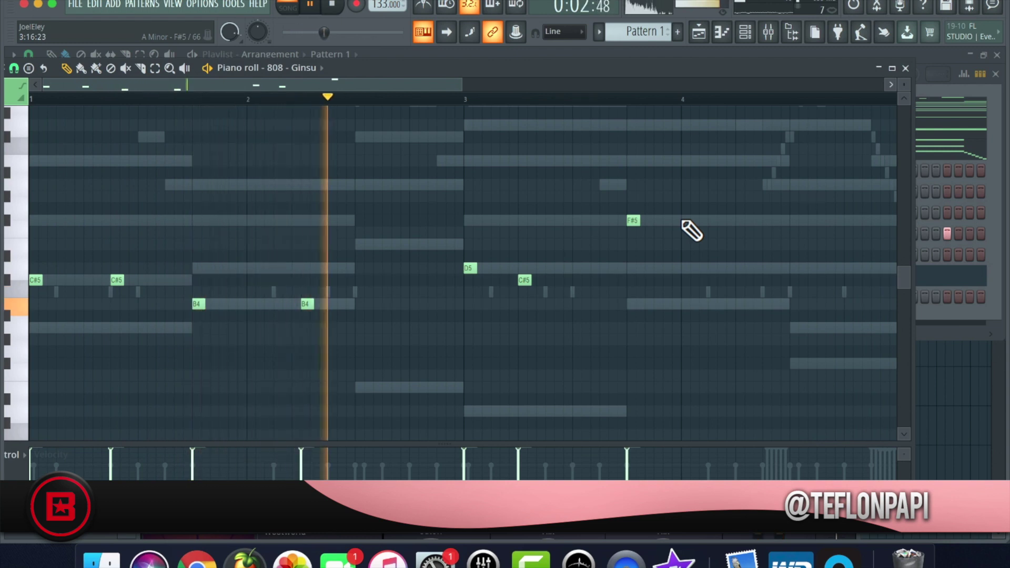
left_click(715, 221)
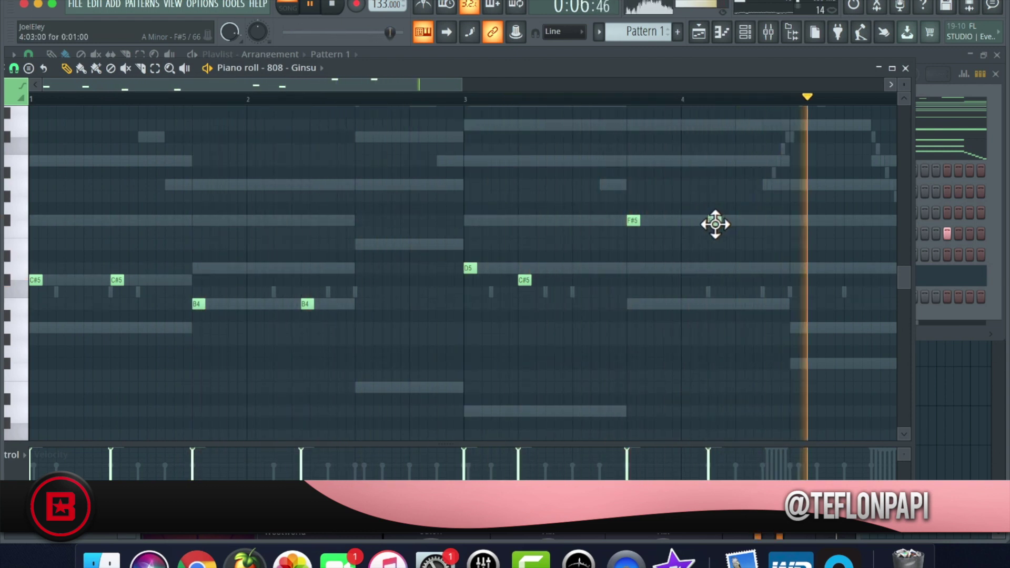
Add a D5 808 note in bar 4, try several positions against playback, and settle it on step 11.
left_click(596, 97)
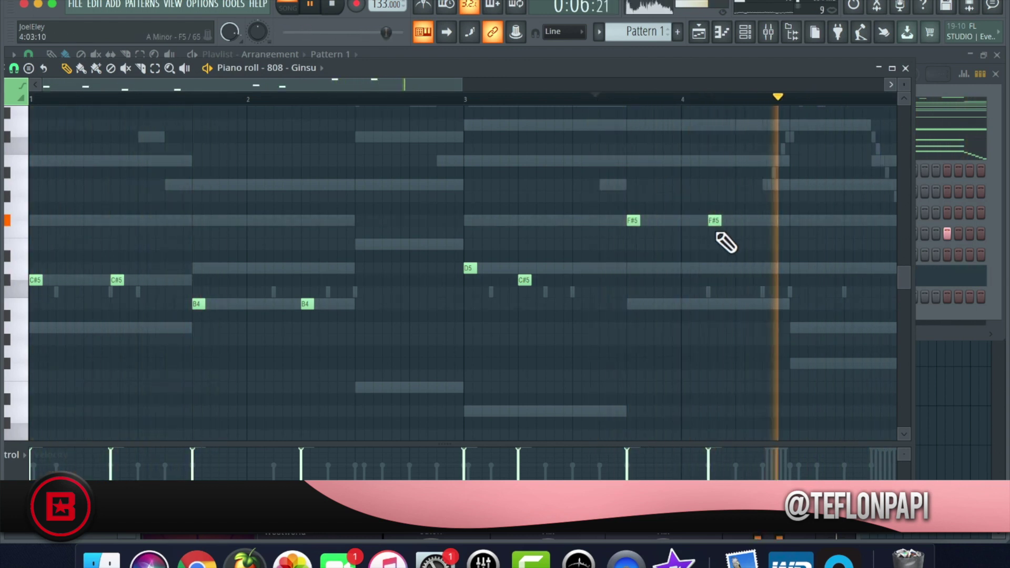
left_click(582, 98)
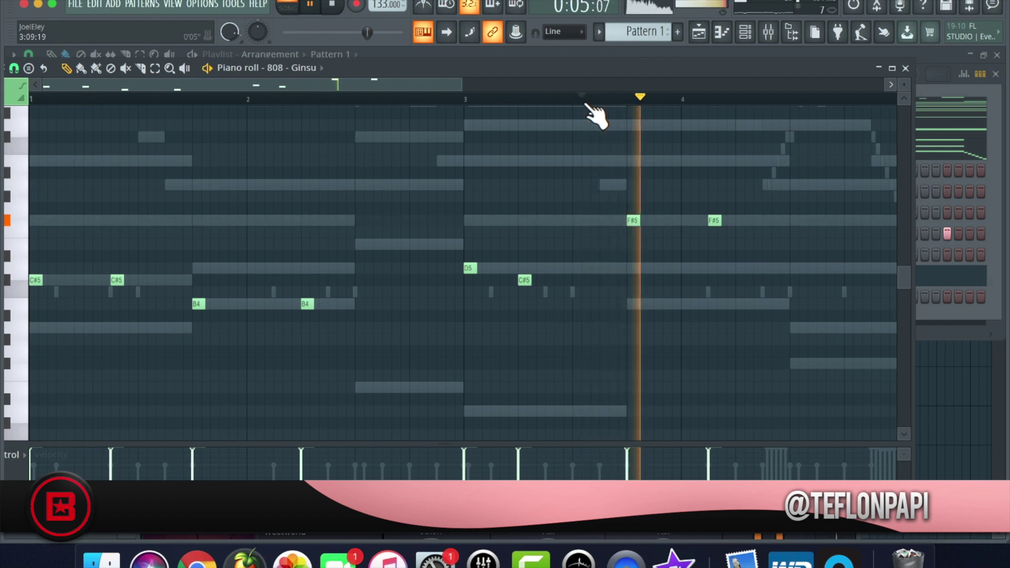
left_click(771, 269)
left_click(592, 97)
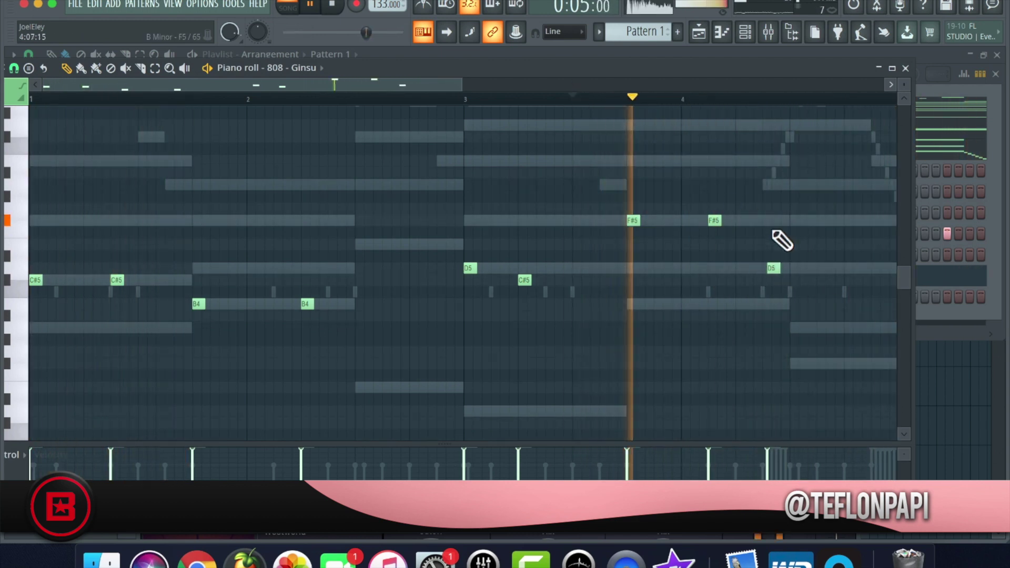
left_click_drag(771, 268, 794, 268)
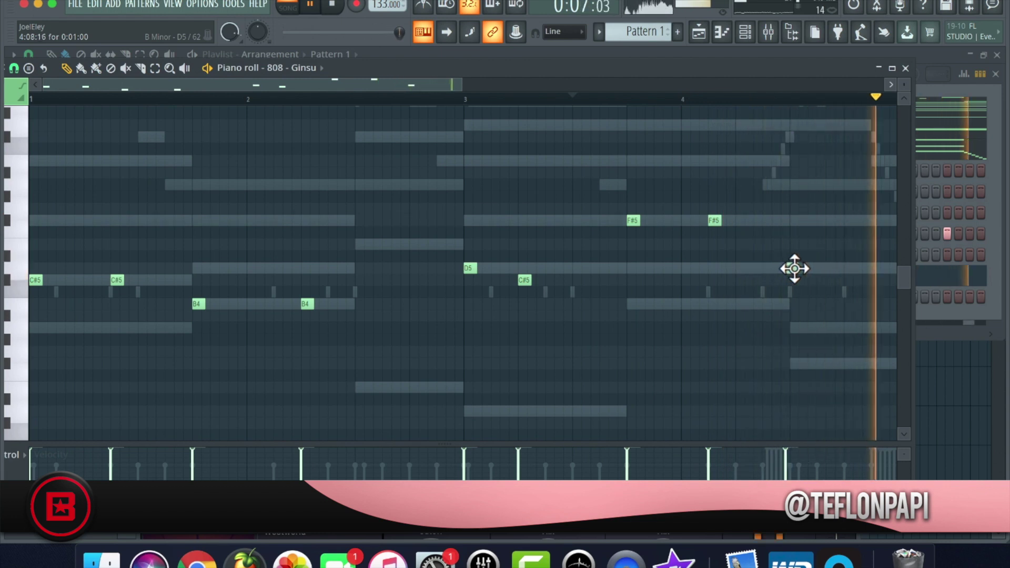
left_click(593, 98)
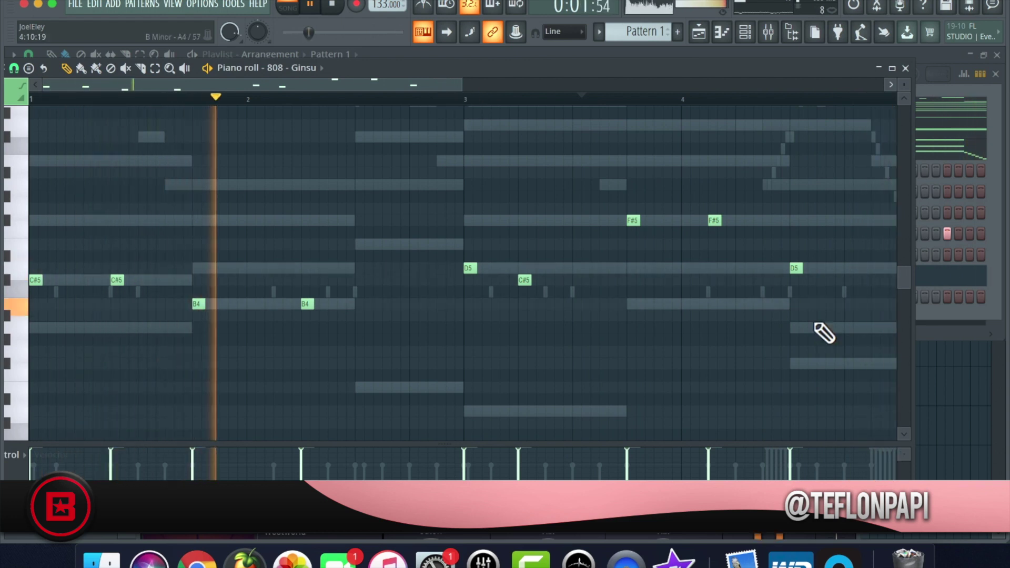
left_click_drag(795, 273, 770, 274)
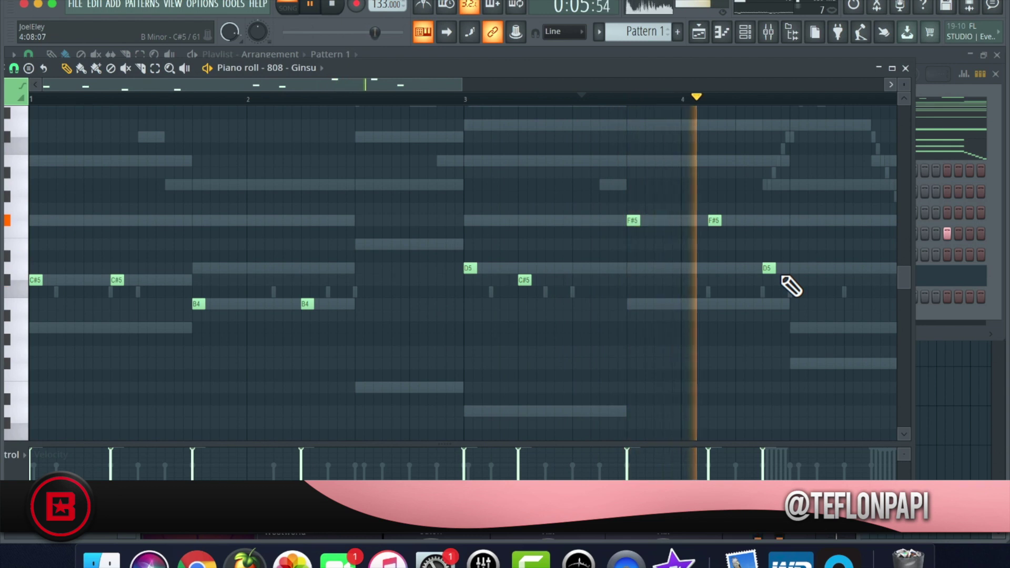
left_click_drag(834, 274, 847, 274)
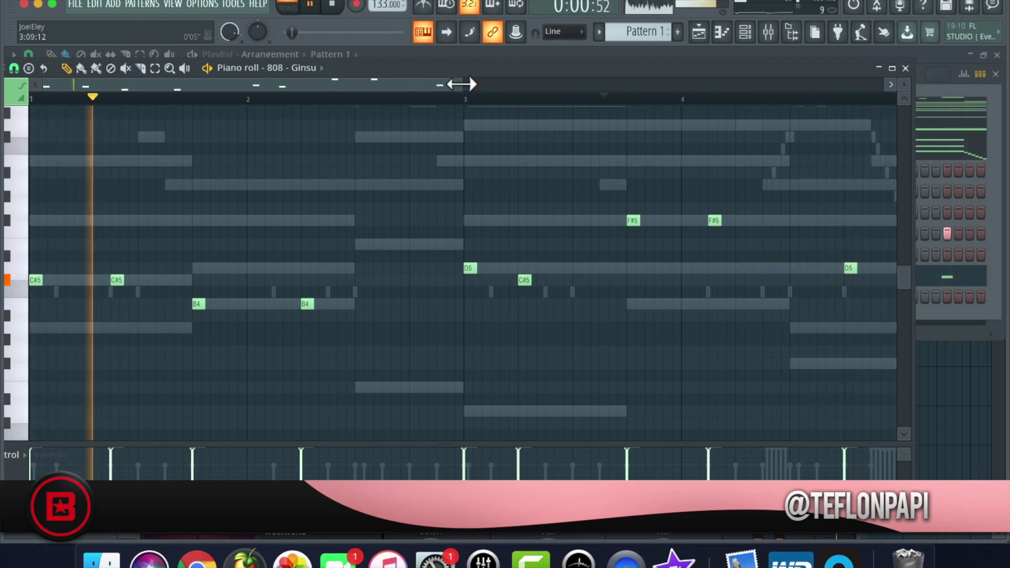
left_click_drag(461, 84, 575, 84)
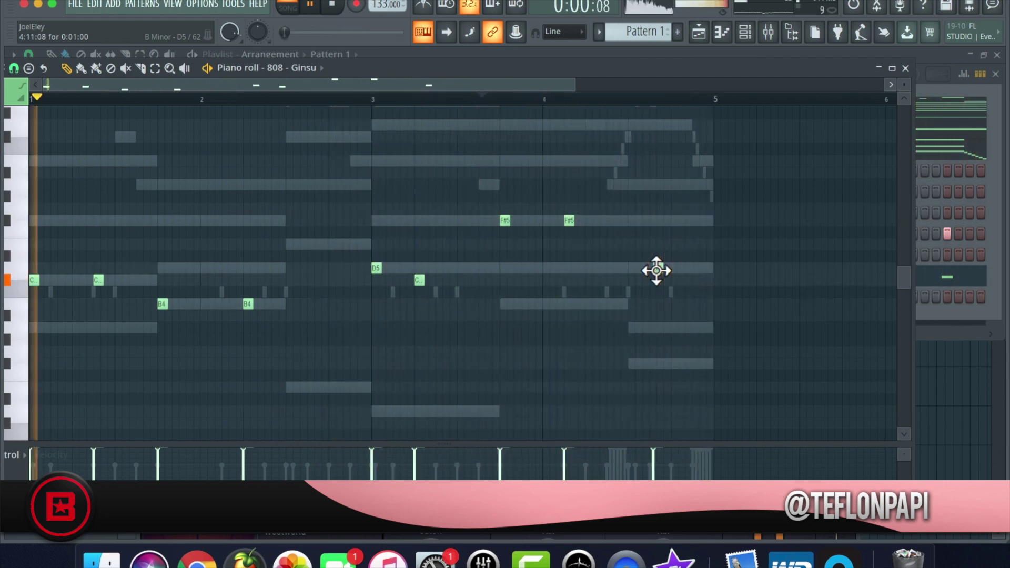
left_click(587, 100)
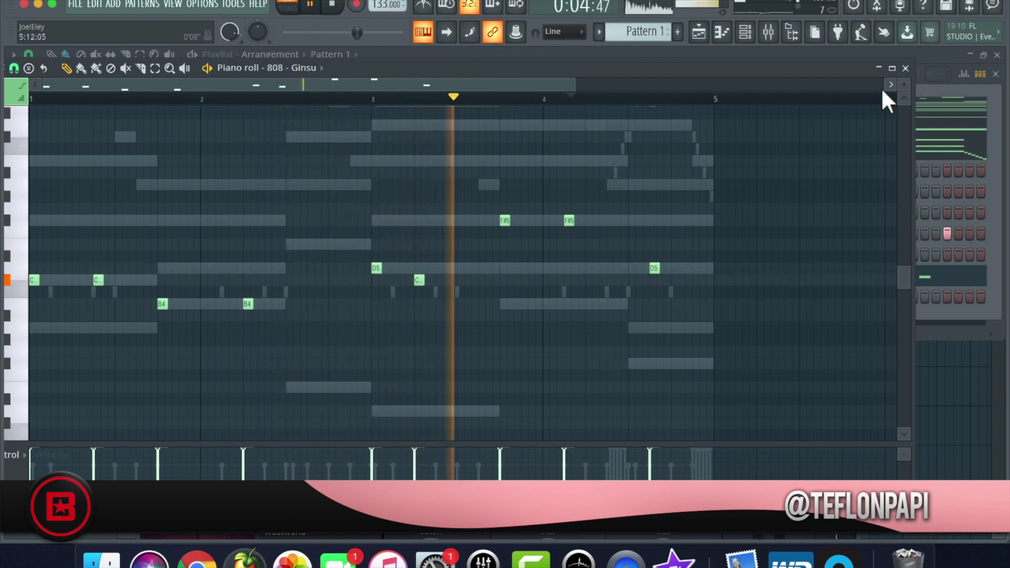
left_click(905, 68)
key("space")
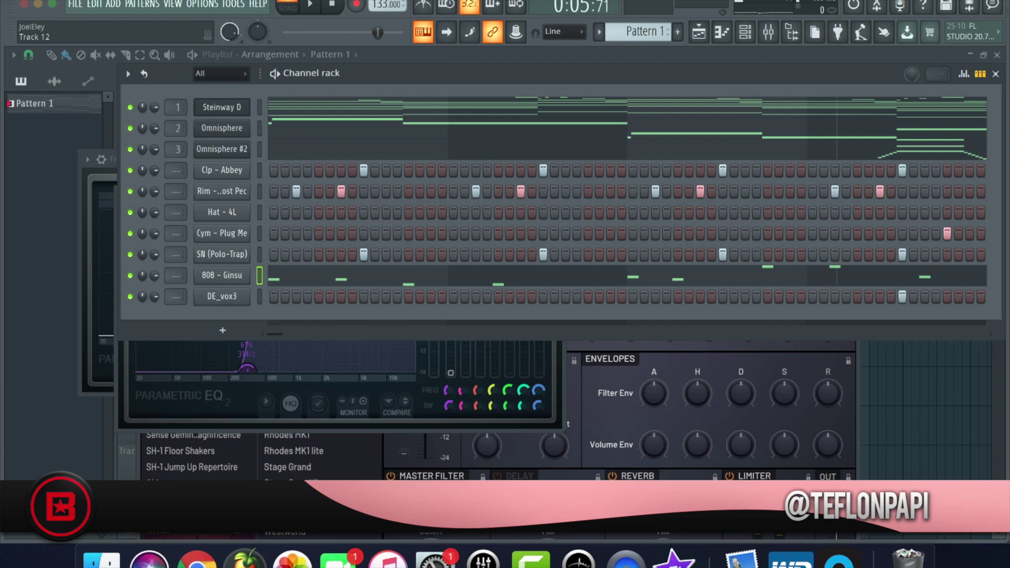
Switch to Finder, open the external drive, and bring a four-bar hi-hat pattern into the Hat - 4L channel.
left_click(101, 561)
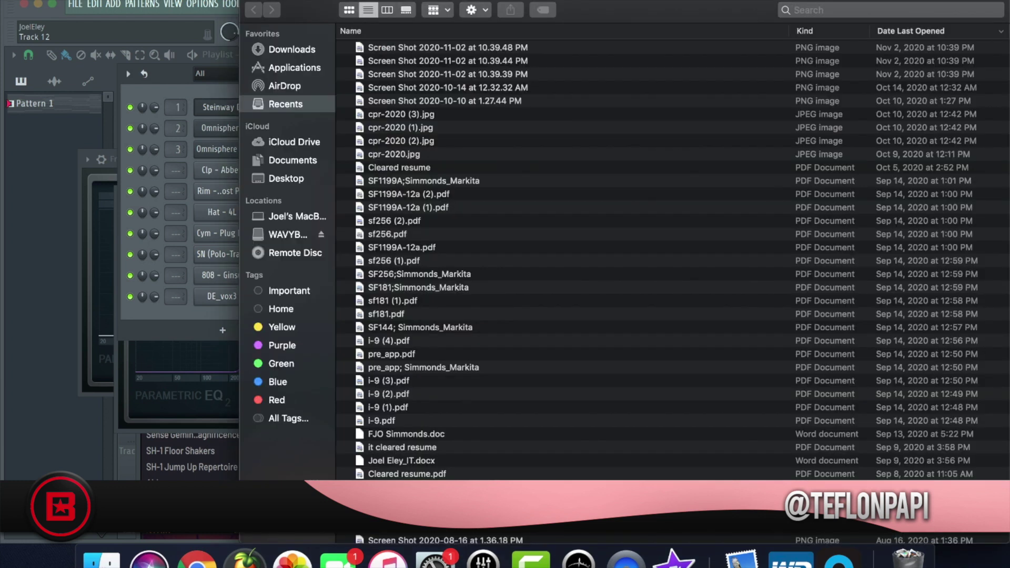
left_click(287, 235)
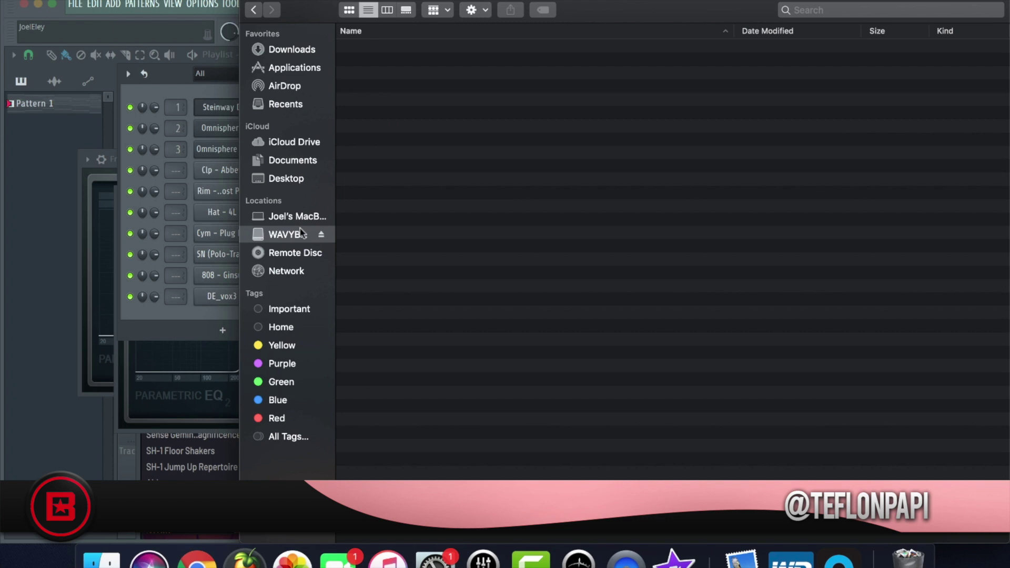
key("super+w")
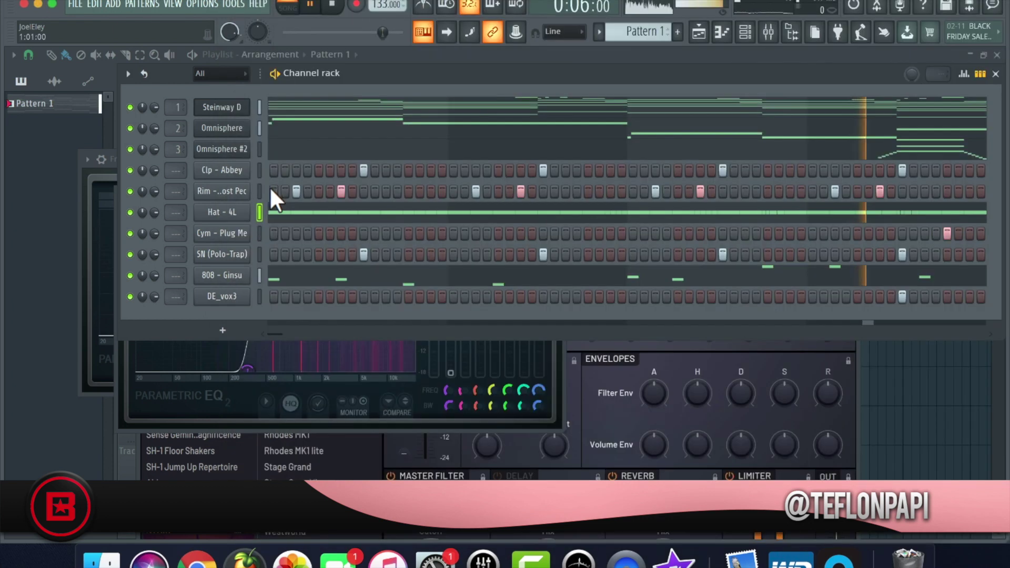
Open the Hat - 4L piano roll and randomize the velocities of its notes with the velocity level at -22%.
left_click(221, 212)
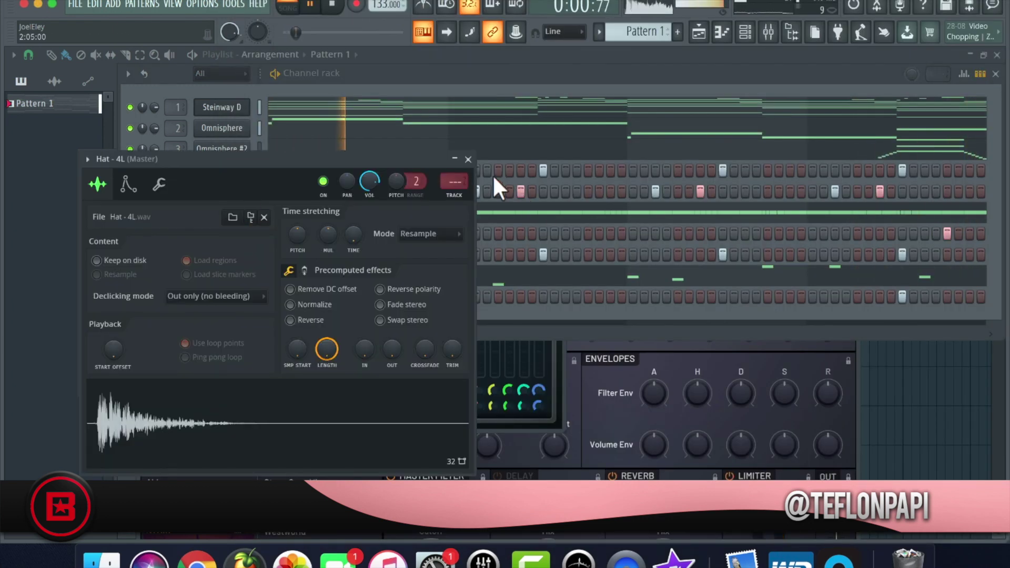
left_click(468, 159)
left_click(468, 213)
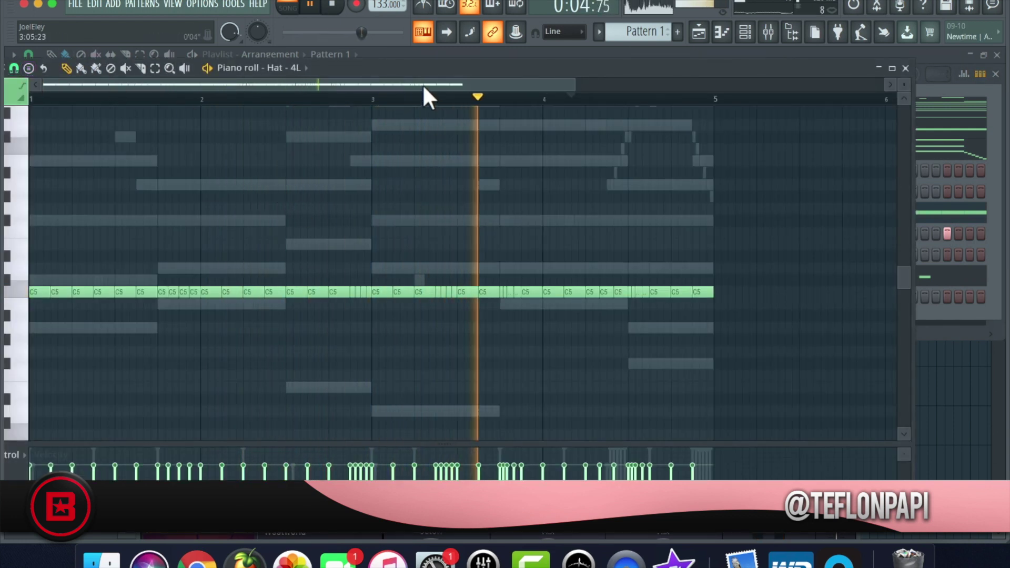
left_click_drag(416, 67, 474, 66)
left_click(43, 68)
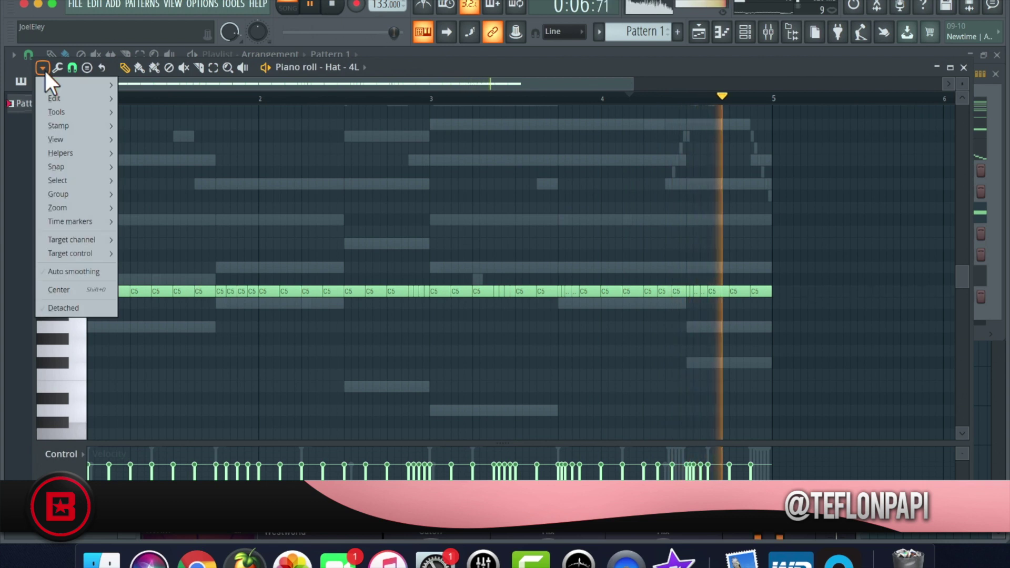
mouse_move(74, 180)
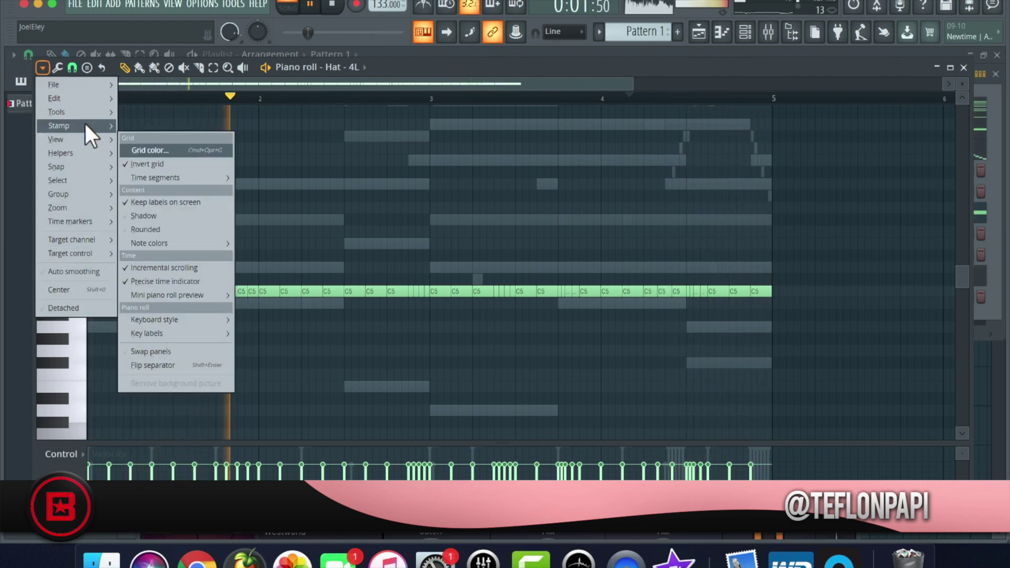
mouse_move(86, 116)
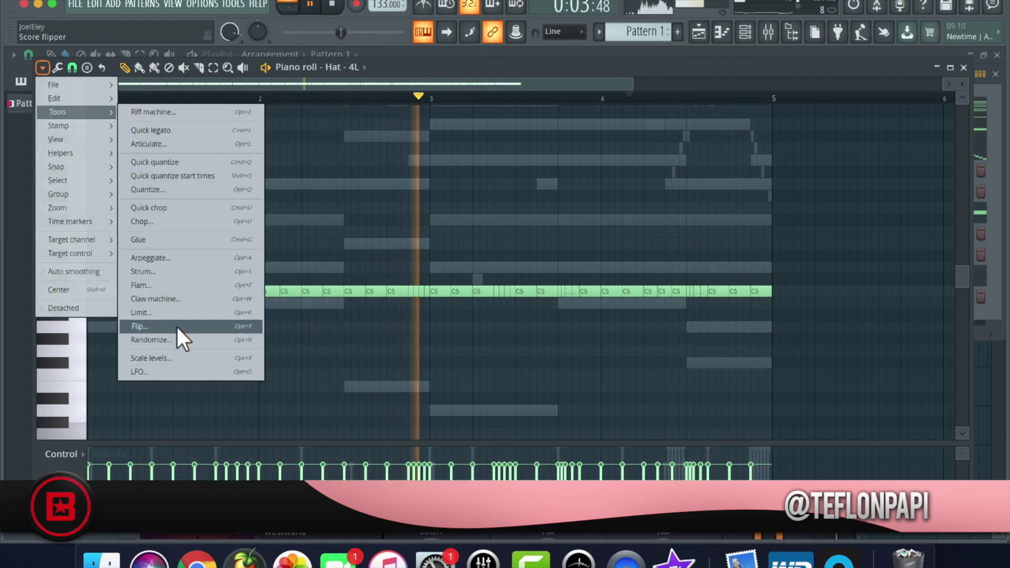
left_click(153, 340)
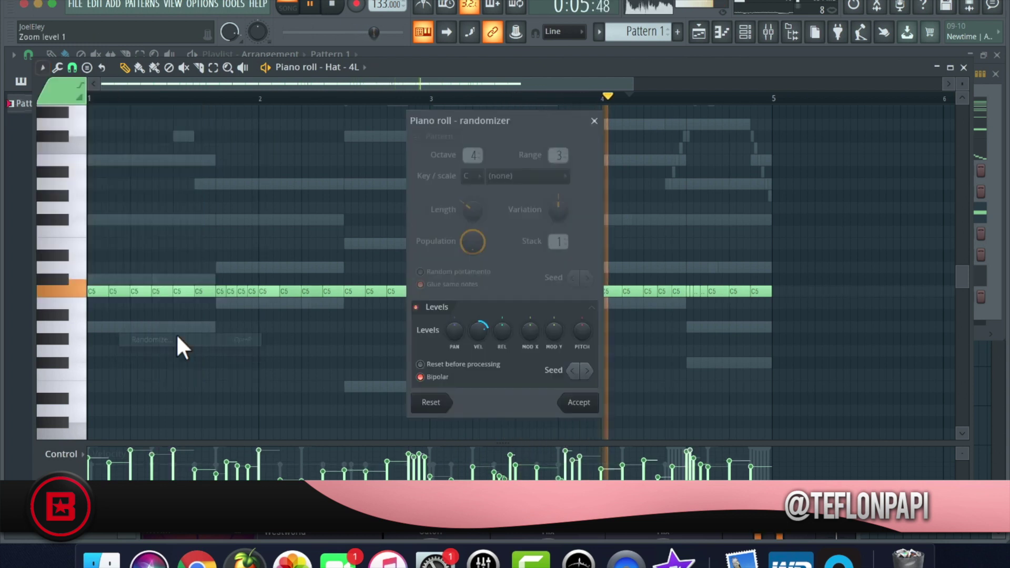
left_click_drag(478, 330, 475, 335)
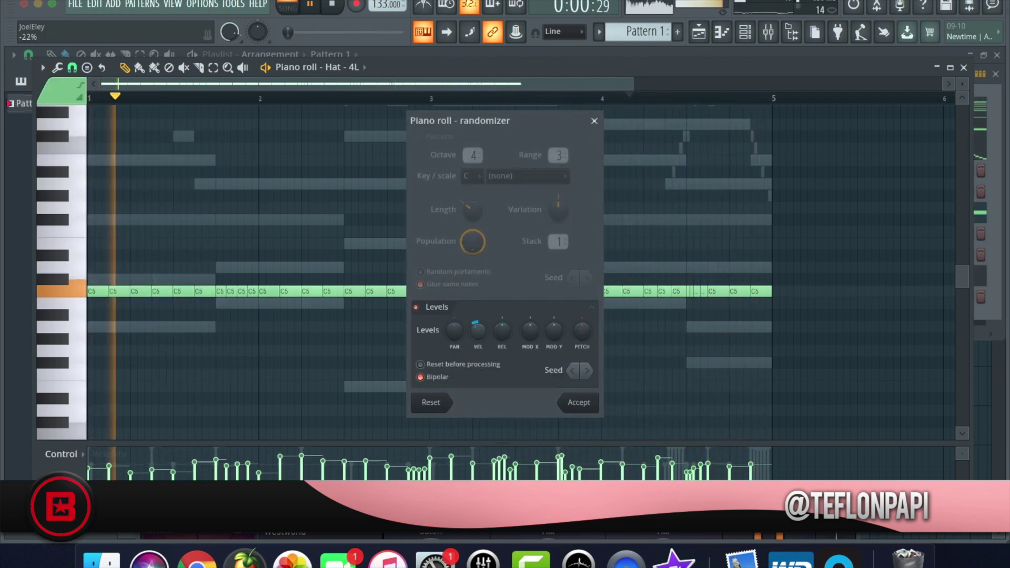
left_click(584, 403)
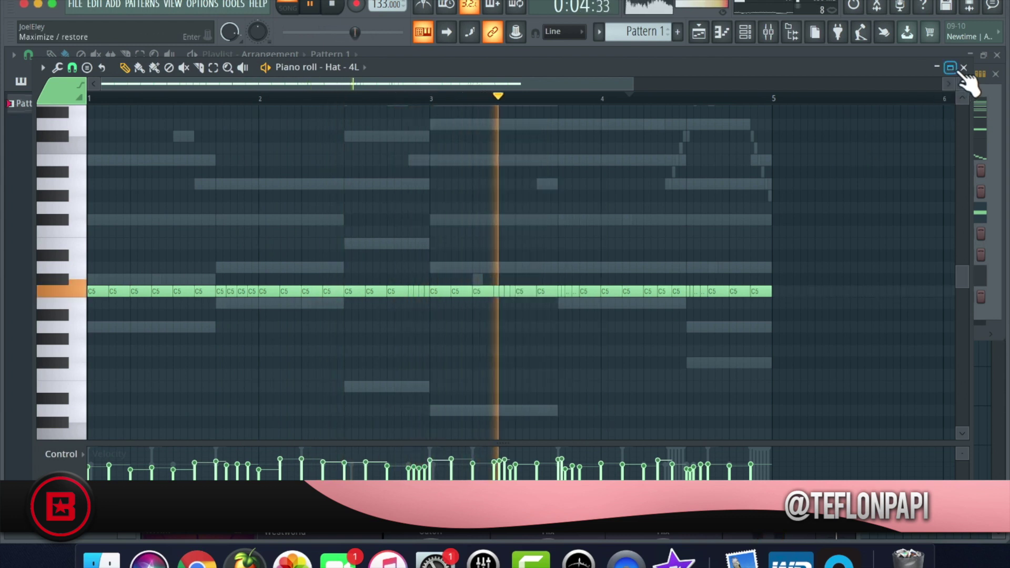